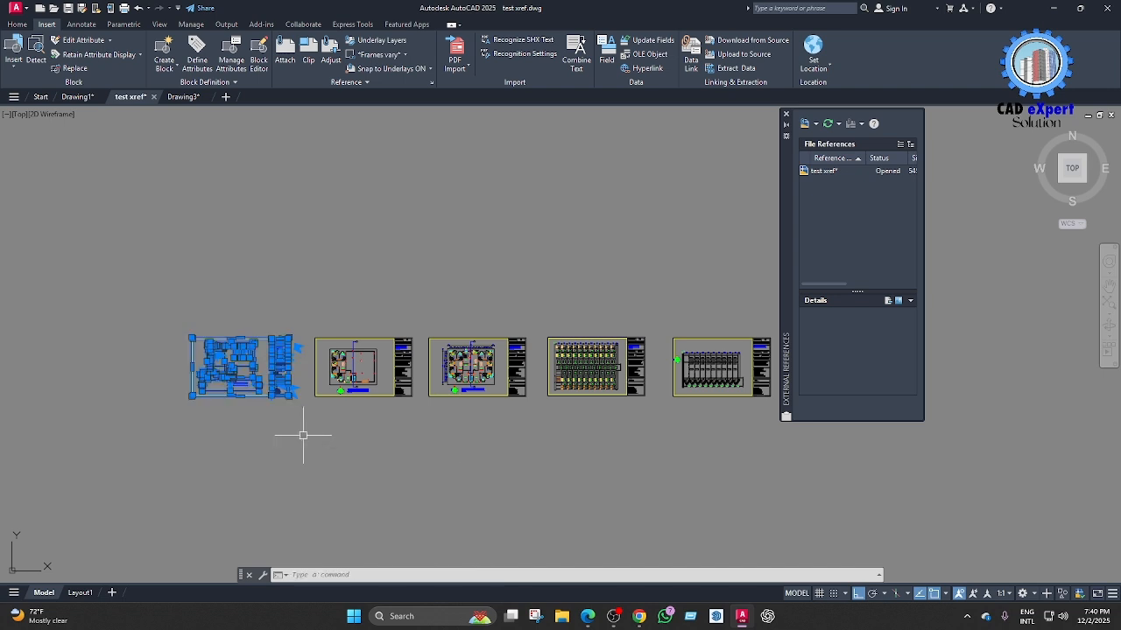
Examine the row of drawing sheets in the test xref drawing, from the site plan to the structural layout.
{"action": "key", "text": "Escape"}
{"action": "left_click", "coordinate": [317, 323]}
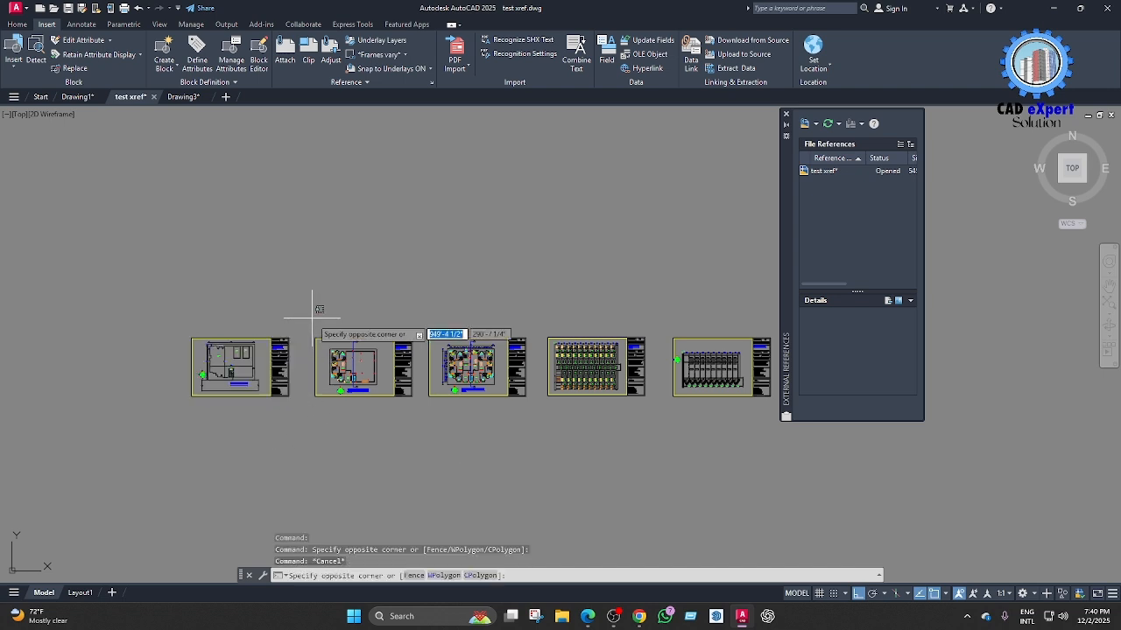
{"action": "left_click", "coordinate": [537, 433]}
{"action": "key", "text": "Escape"}
{"action": "middle_click_drag", "start_coordinate": [565, 351], "coordinate": [444, 375]}
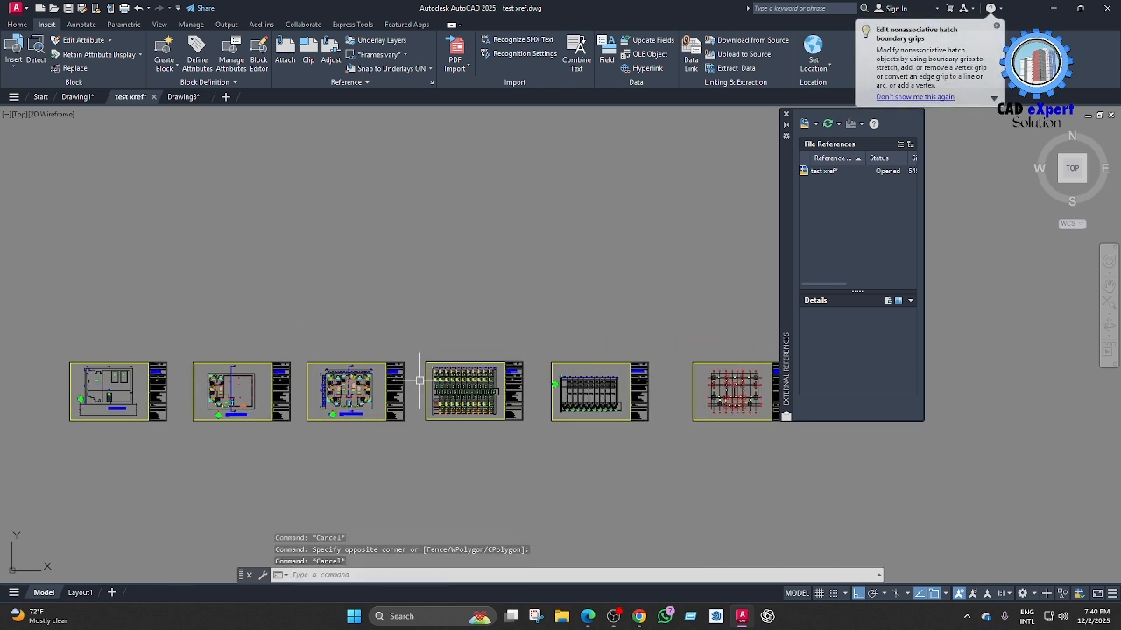
{"action": "left_click", "coordinate": [405, 347]}
{"action": "middle_click_drag", "start_coordinate": [679, 499], "coordinate": [448, 480]}
{"action": "left_click", "coordinate": [599, 451]}
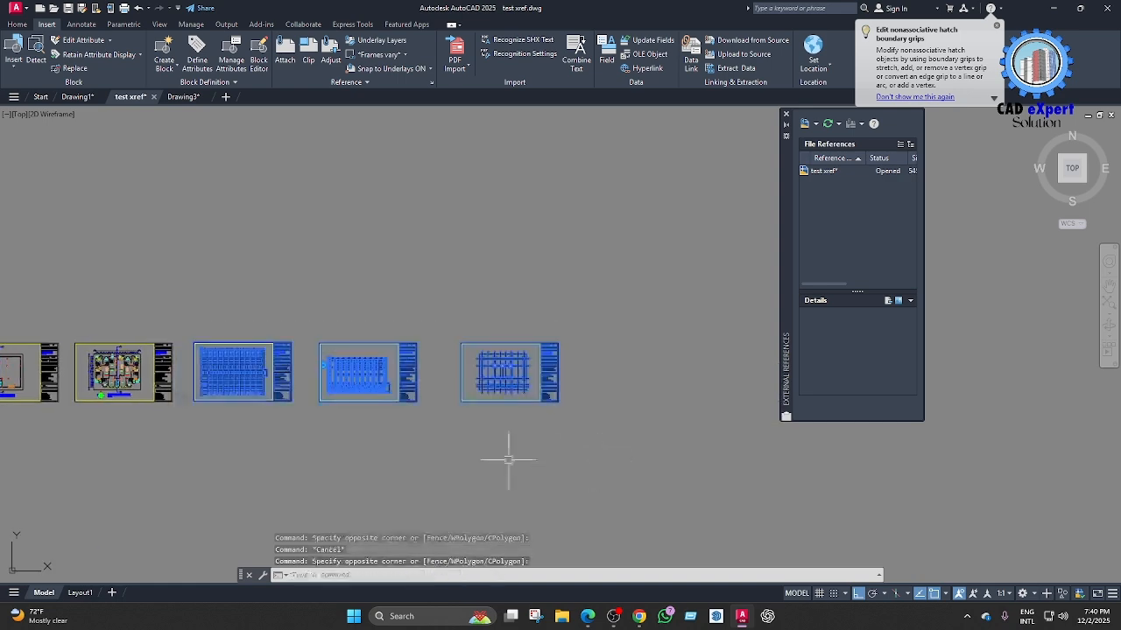
{"action": "key", "text": "Escape"}
{"action": "middle_click_drag", "start_coordinate": [421, 432], "coordinate": [476, 426]}
{"action": "scroll", "coordinate": [475, 425], "scroll_direction": "down", "scroll_amount": 2}
{"action": "scroll", "coordinate": [256, 401], "scroll_direction": "up", "scroll_amount": 2}
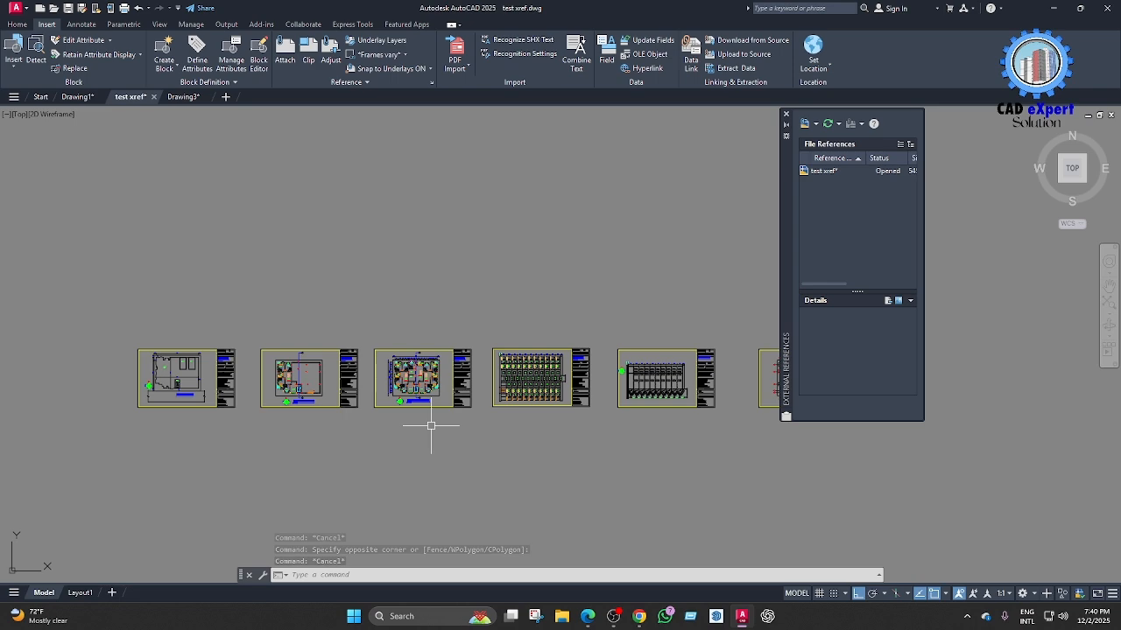
{"action": "scroll", "coordinate": [442, 421], "scroll_direction": "up", "scroll_amount": 2}
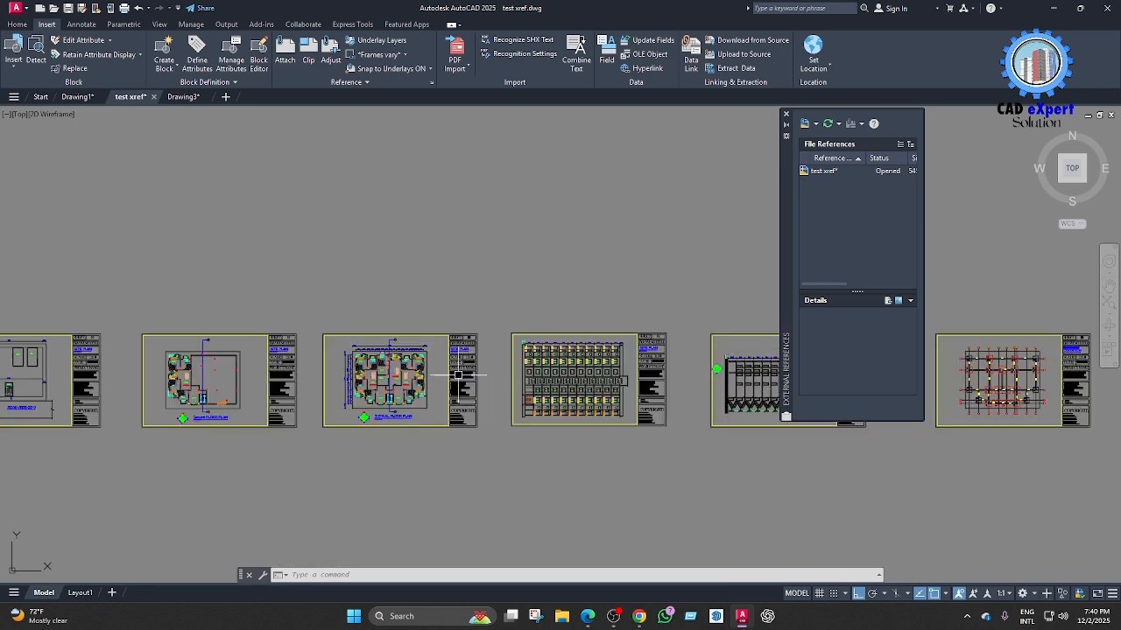
{"action": "mouse_move", "coordinate": [707, 366]}
{"action": "middle_mouse_down"}
{"action": "mouse_move", "coordinate": [521, 366]}
{"action": "mouse_move", "coordinate": [554, 390]}
{"action": "middle_mouse_up"}
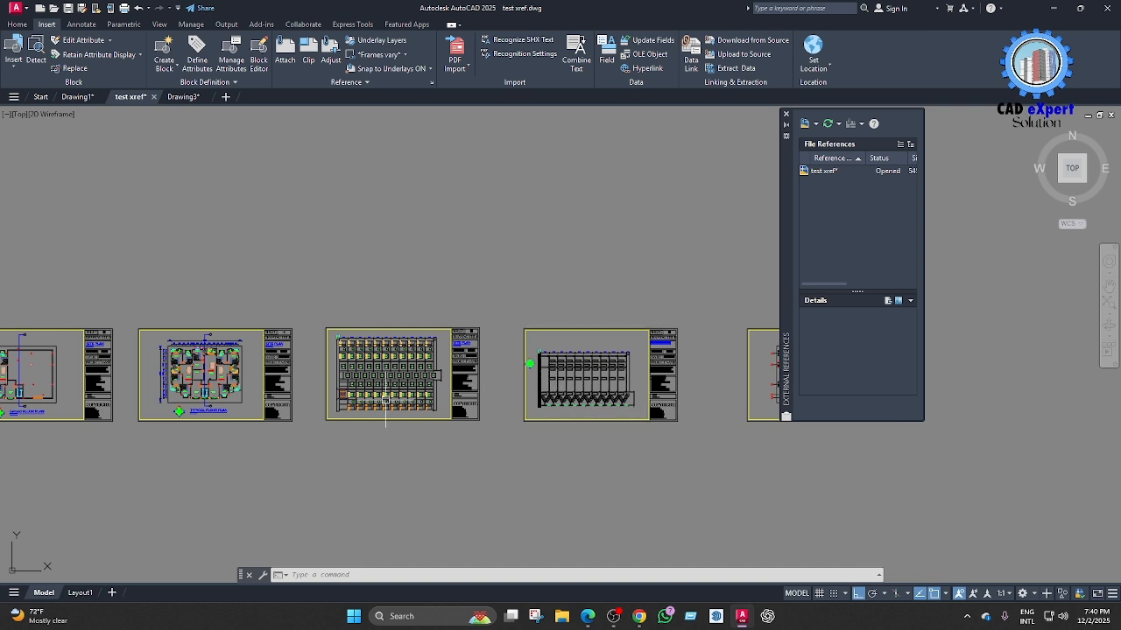
{"action": "middle_click_drag", "start_coordinate": [385, 400], "coordinate": [480, 401]}
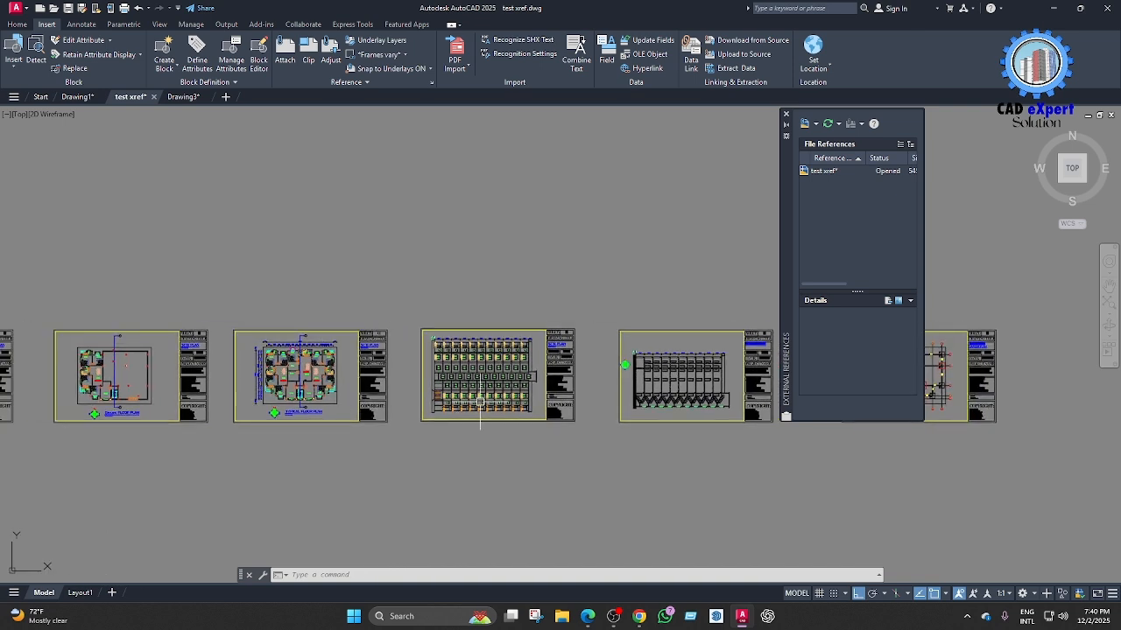
Attach the DWG test xref_f pln to Drawing3 as an attachment with a relative path and place it on screen.
{"action": "left_click", "coordinate": [183, 96]}
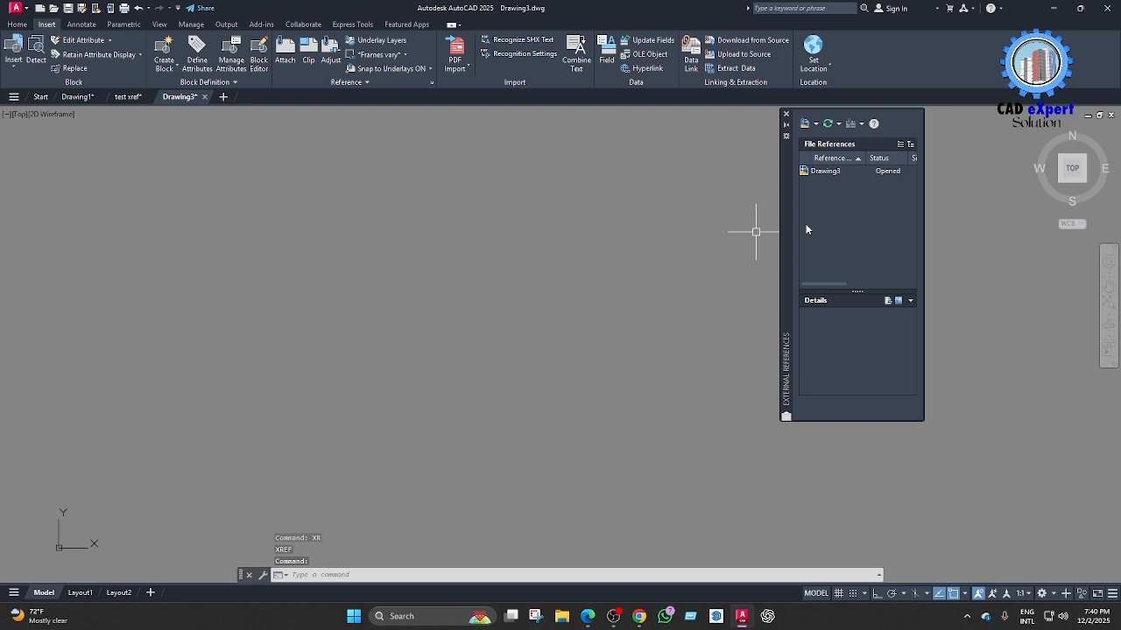
{"action": "left_click", "coordinate": [816, 124]}
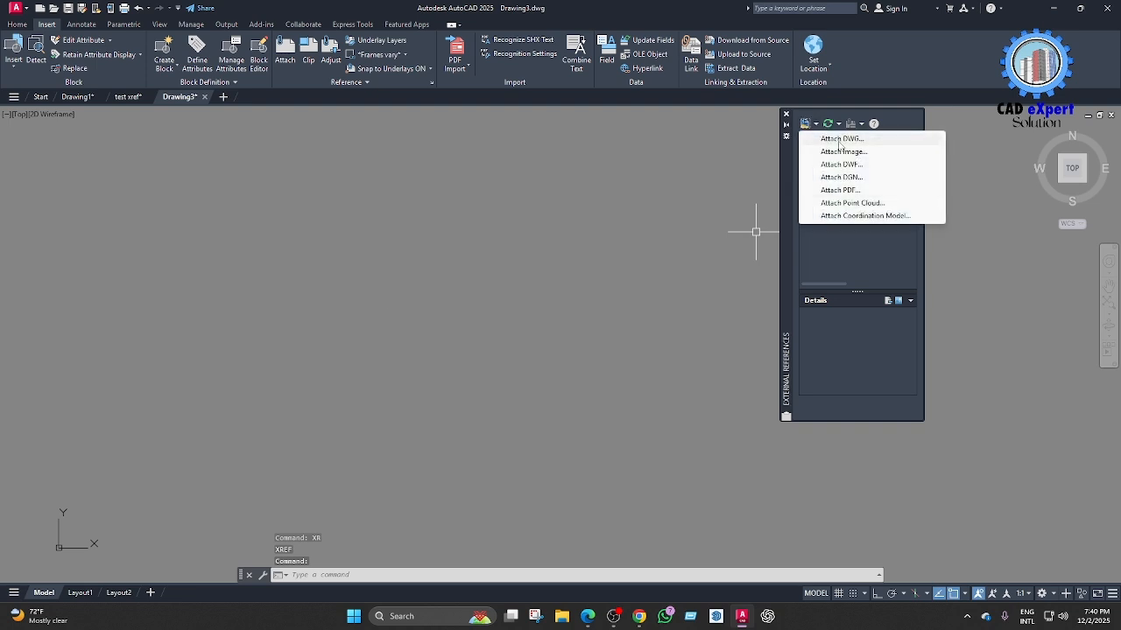
{"action": "left_click", "coordinate": [839, 139]}
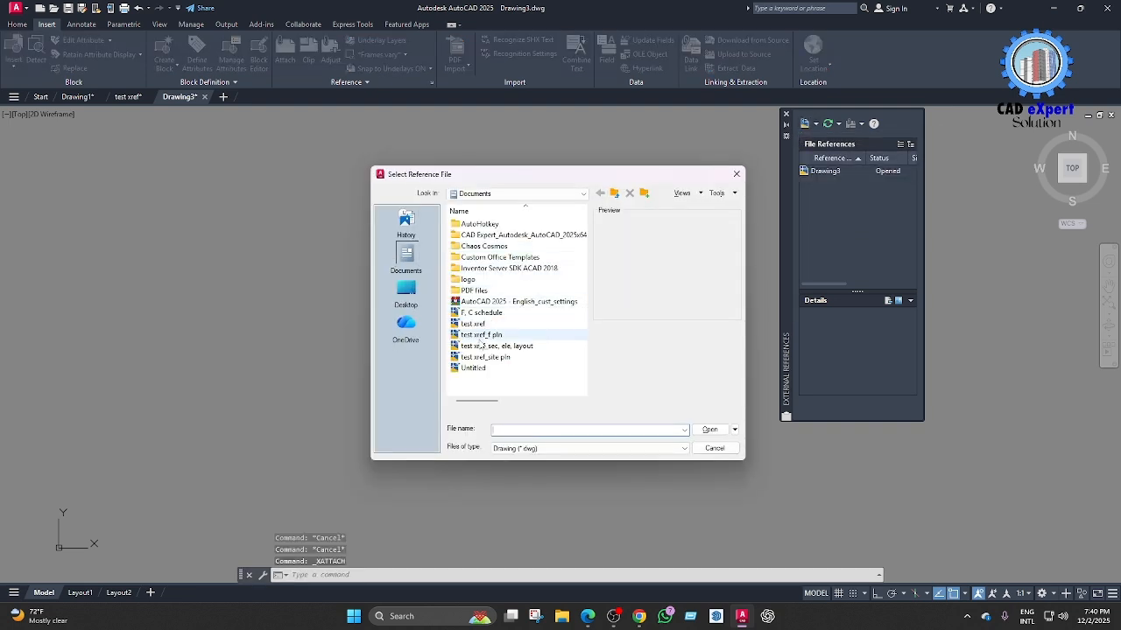
{"action": "left_click", "coordinate": [481, 337]}
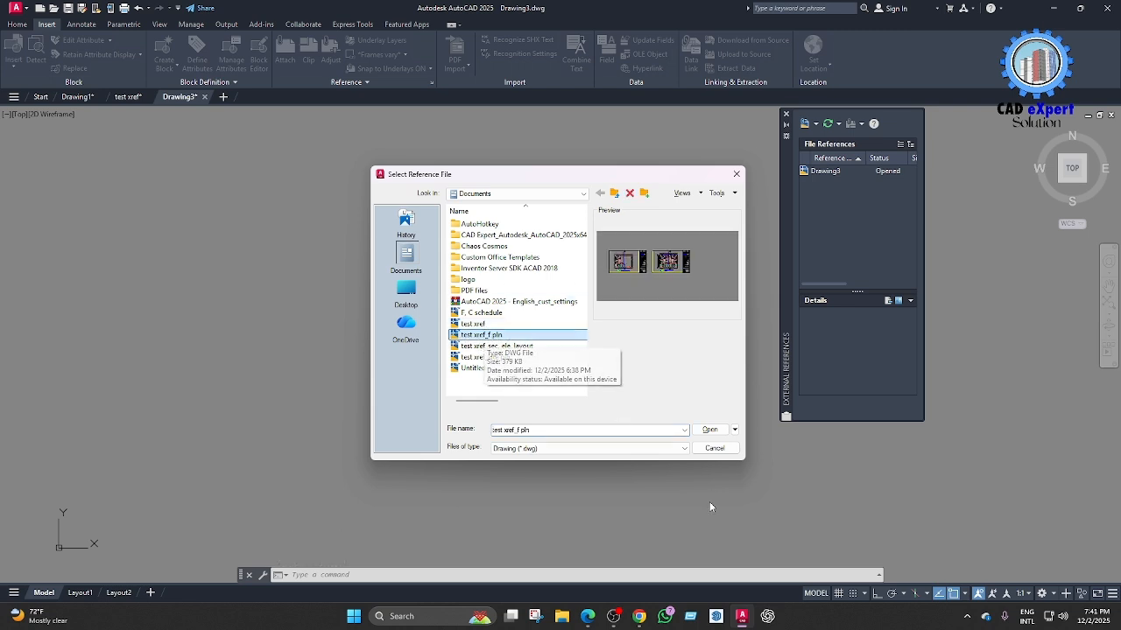
{"action": "left_click", "coordinate": [710, 430]}
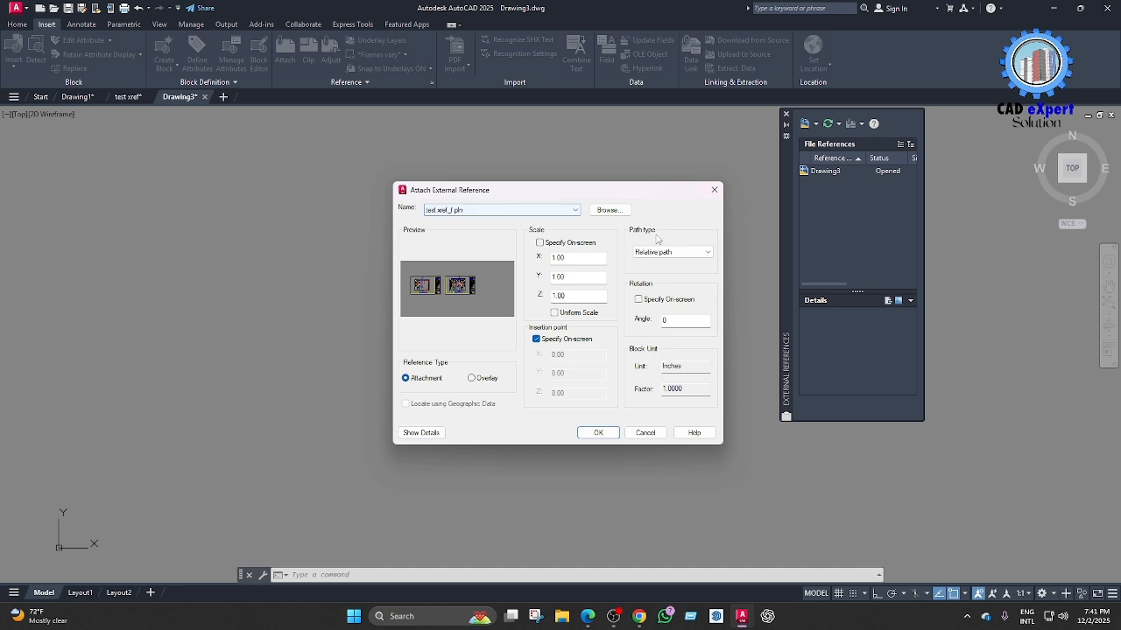
{"action": "left_click", "coordinate": [598, 433]}
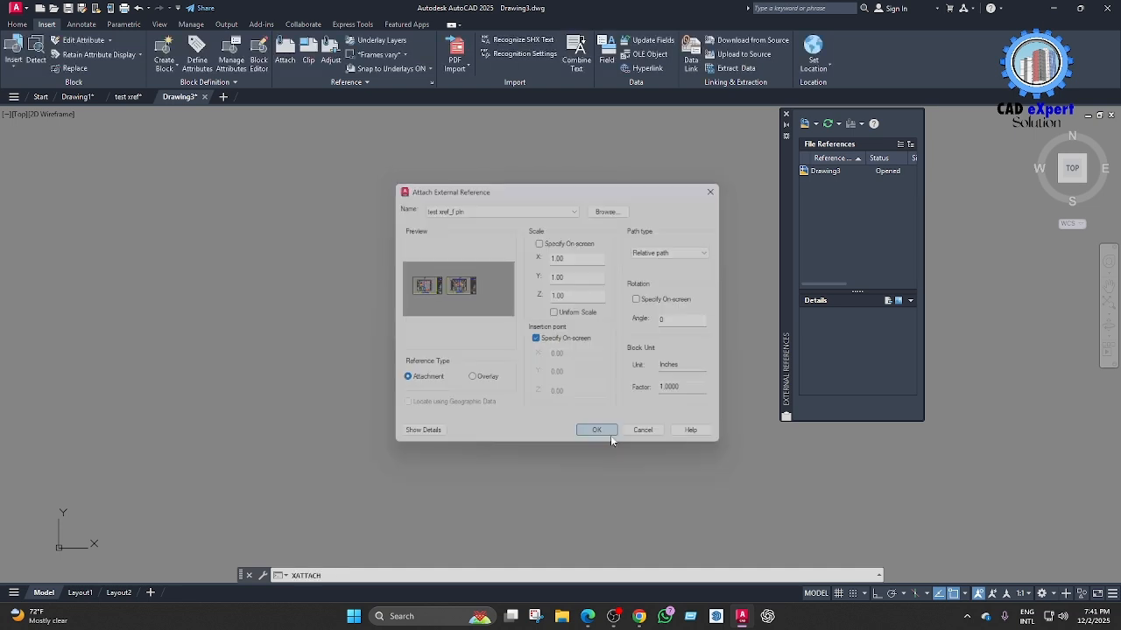
{"action": "mouse_move", "coordinate": [579, 386]}
{"action": "middle_mouse_down"}
{"action": "mouse_move", "coordinate": [360, 451]}
{"action": "mouse_move", "coordinate": [341, 432]}
{"action": "middle_mouse_up"}
{"action": "scroll", "coordinate": [514, 417], "scroll_direction": "down", "scroll_amount": 5}
{"action": "middle_click_drag", "start_coordinate": [515, 418], "coordinate": [402, 428]}
Zoom to the drawing's extents and view the two attached floor plan sheets.
{"action": "type", "text": "z"}
{"action": "key", "text": "Return"}
{"action": "type", "text": "e"}
{"action": "key", "text": "Return"}
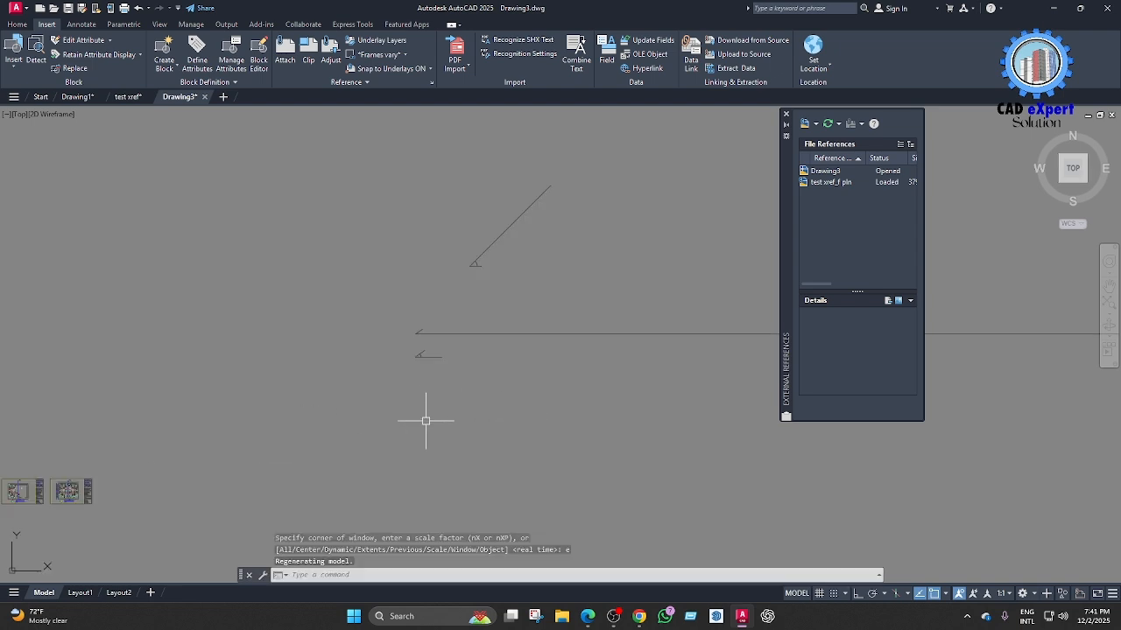
{"action": "middle_click_drag", "start_coordinate": [261, 456], "coordinate": [619, 376]}
{"action": "scroll", "coordinate": [445, 370], "scroll_direction": "up", "scroll_amount": 4}
{"action": "scroll", "coordinate": [628, 341], "scroll_direction": "up", "scroll_amount": 2}
{"action": "middle_click_drag", "start_coordinate": [556, 358], "coordinate": [554, 343]}
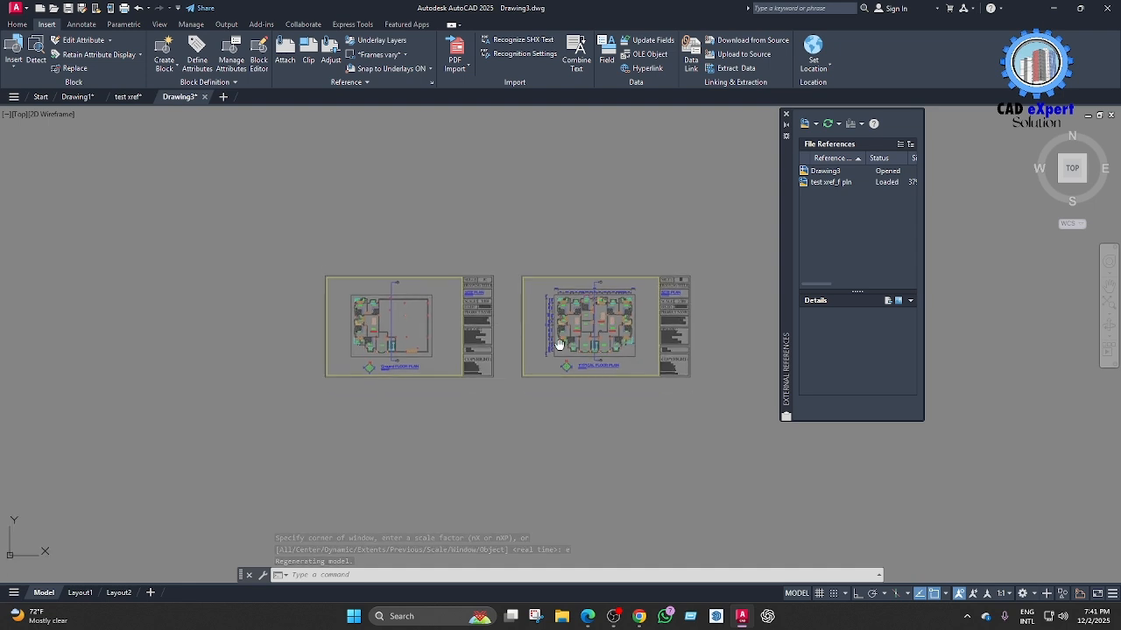
Attach the DWG test xref_site pln as an overlay and place its sheet beside the ground floor plan sheet.
{"action": "left_click", "coordinate": [815, 124]}
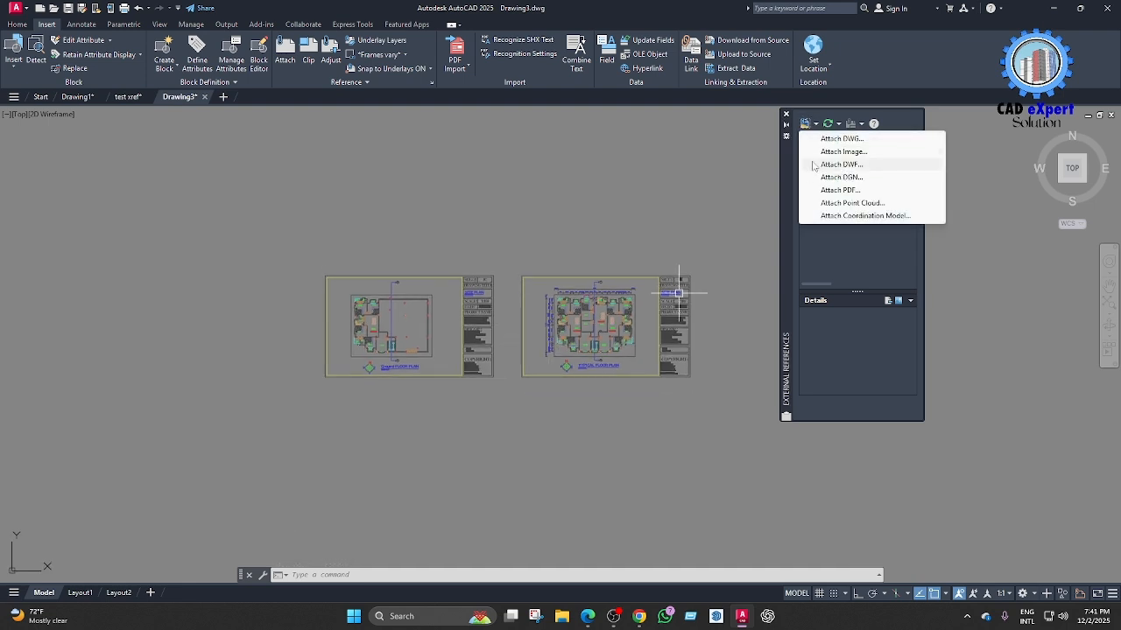
{"action": "left_click", "coordinate": [830, 139]}
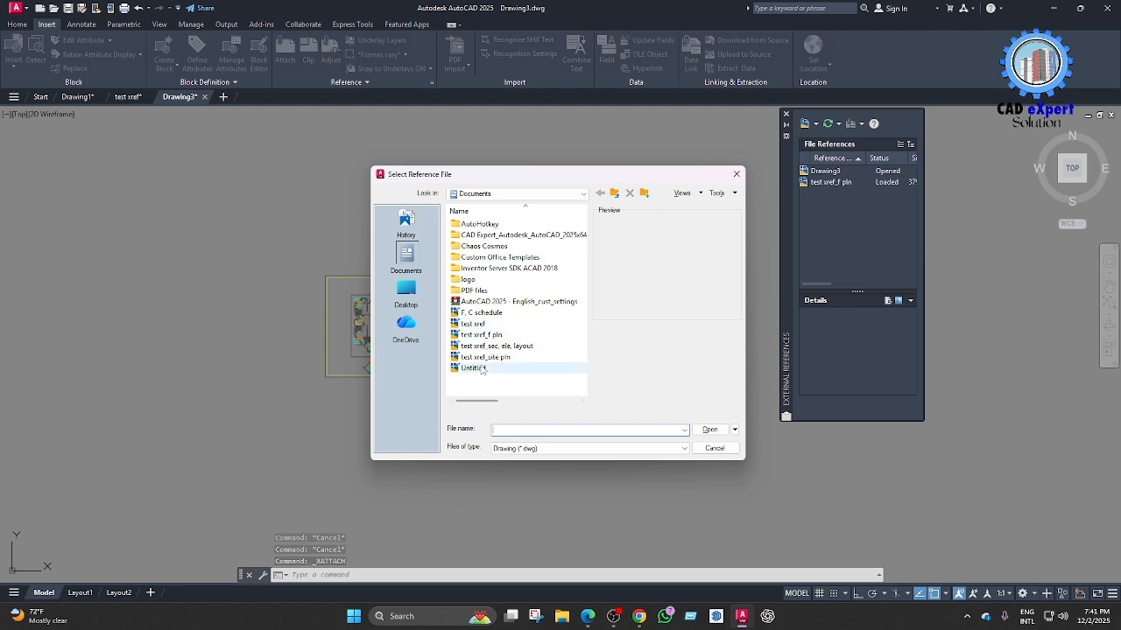
{"action": "left_click", "coordinate": [485, 357]}
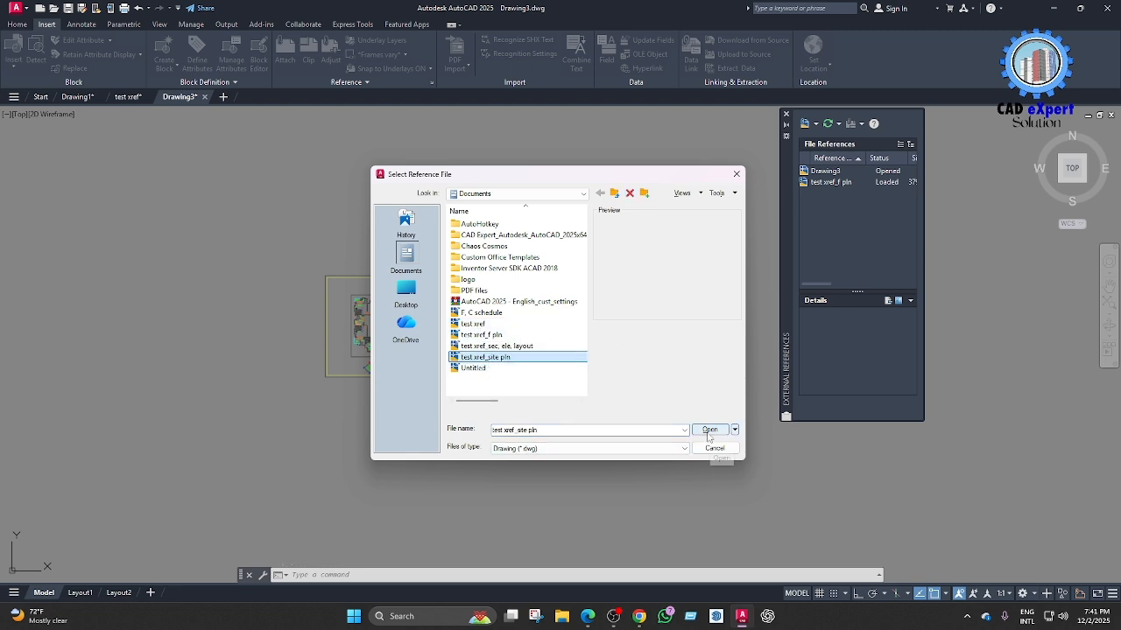
{"action": "left_click", "coordinate": [710, 430]}
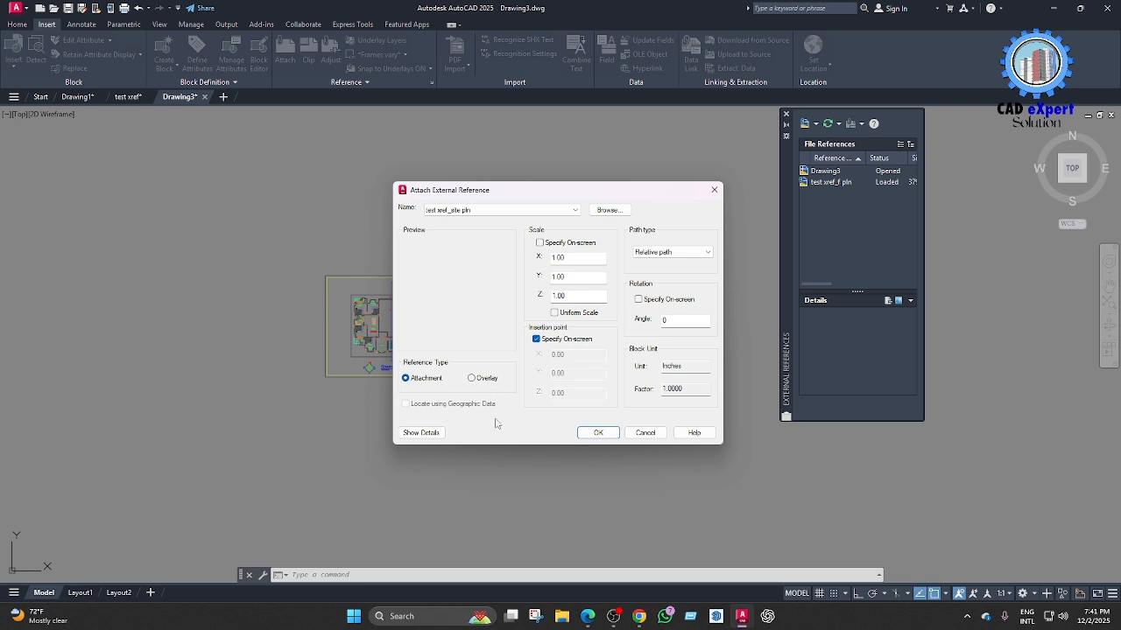
{"action": "left_click", "coordinate": [598, 433]}
{"action": "scroll", "coordinate": [516, 420], "scroll_direction": "down", "scroll_amount": 5}
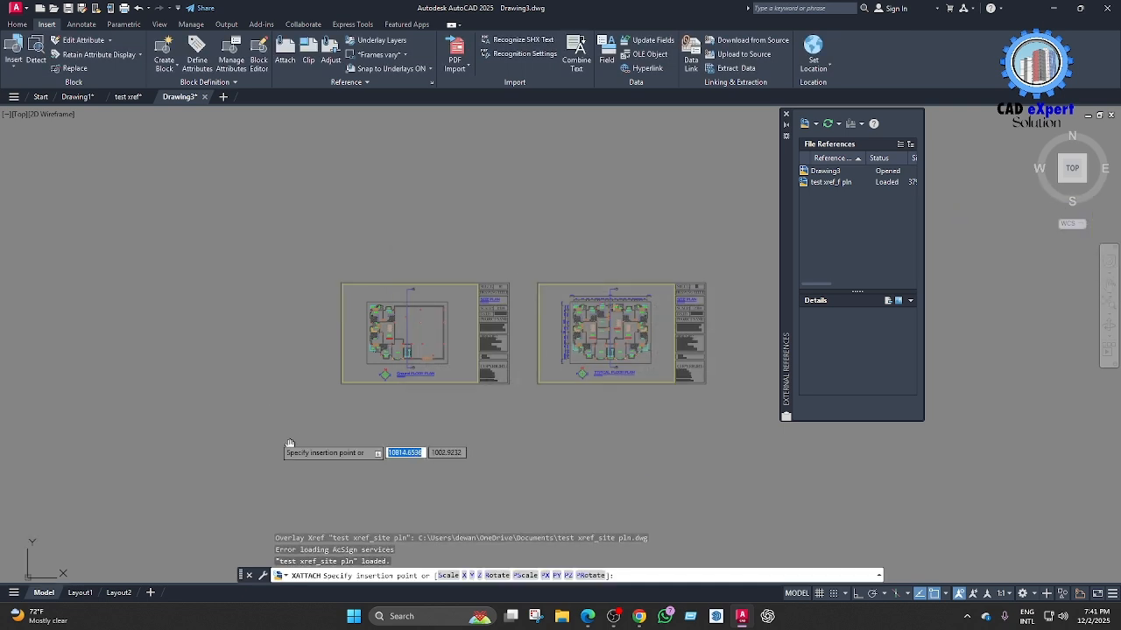
{"action": "scroll", "coordinate": [378, 455], "scroll_direction": "up", "scroll_amount": 2}
{"action": "middle_click_drag", "start_coordinate": [378, 455], "coordinate": [187, 453]}
{"action": "left_click", "coordinate": [247, 447]}
Check the order of the site plan and floor plan sheets in the test xref drawing.
{"action": "left_click", "coordinate": [128, 96]}
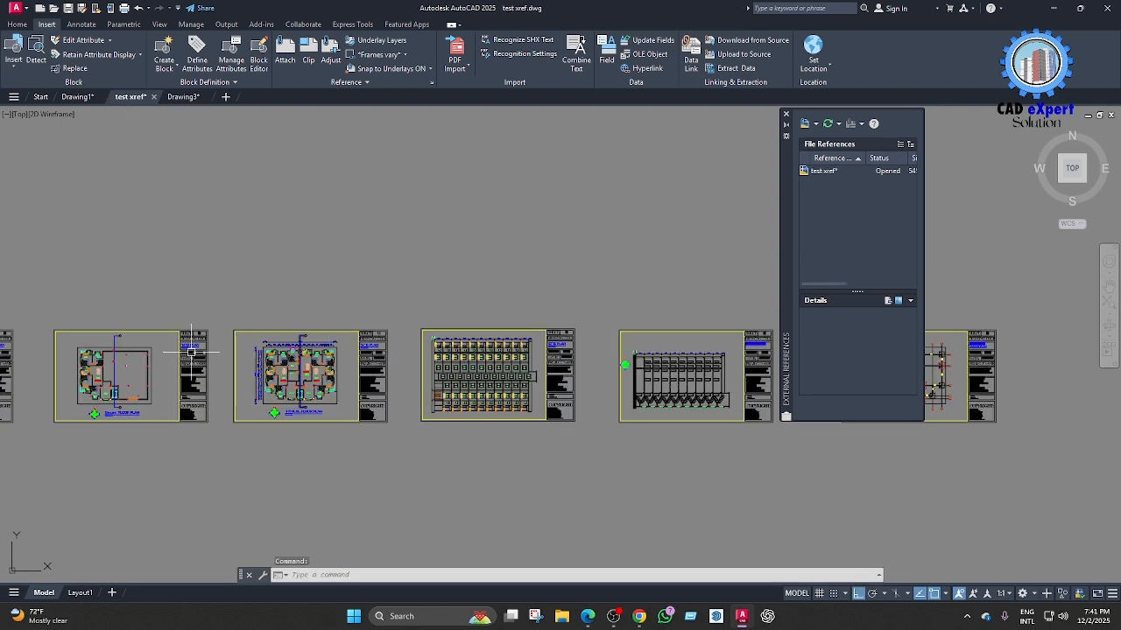
{"action": "scroll", "coordinate": [435, 375], "scroll_direction": "down", "scroll_amount": 3}
{"action": "scroll", "coordinate": [435, 375], "scroll_direction": "up", "scroll_amount": 4}
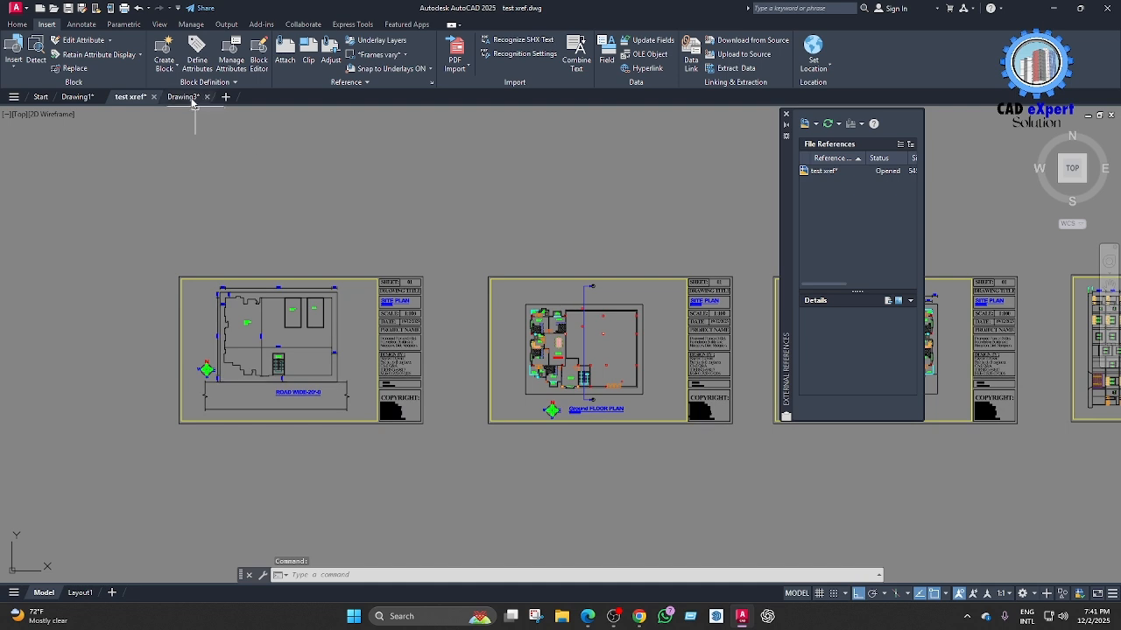
Attach the DWG test xref_sec, ele, layout to Drawing3 as an overlay named XREF1, continuing the sheet row after the typical floor plan.
{"action": "left_click", "coordinate": [183, 97]}
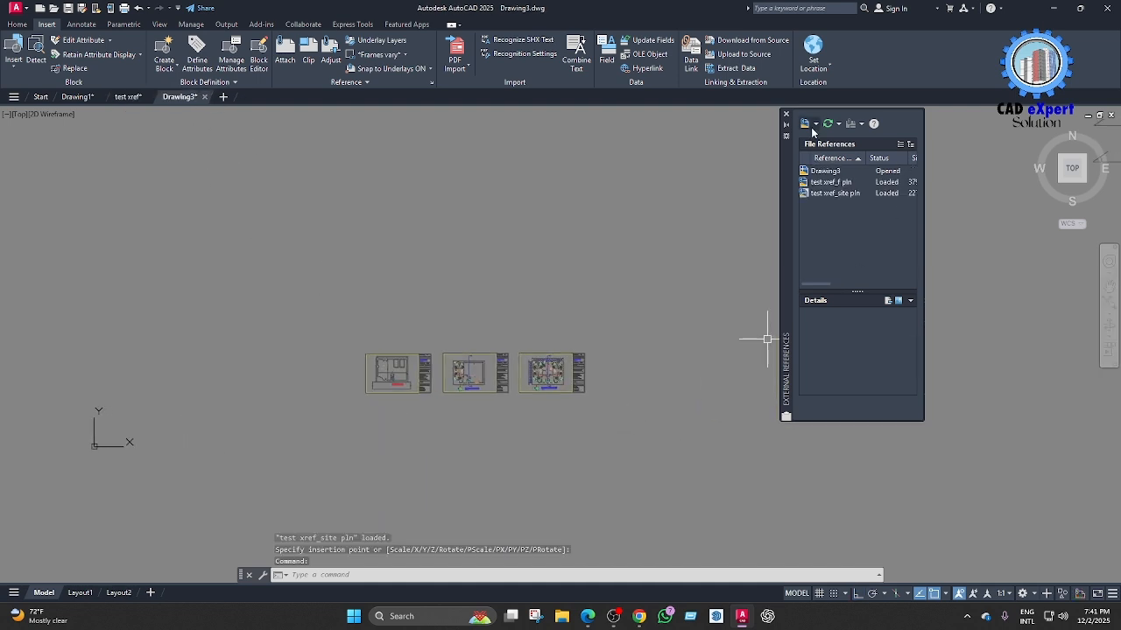
{"action": "left_click", "coordinate": [809, 125]}
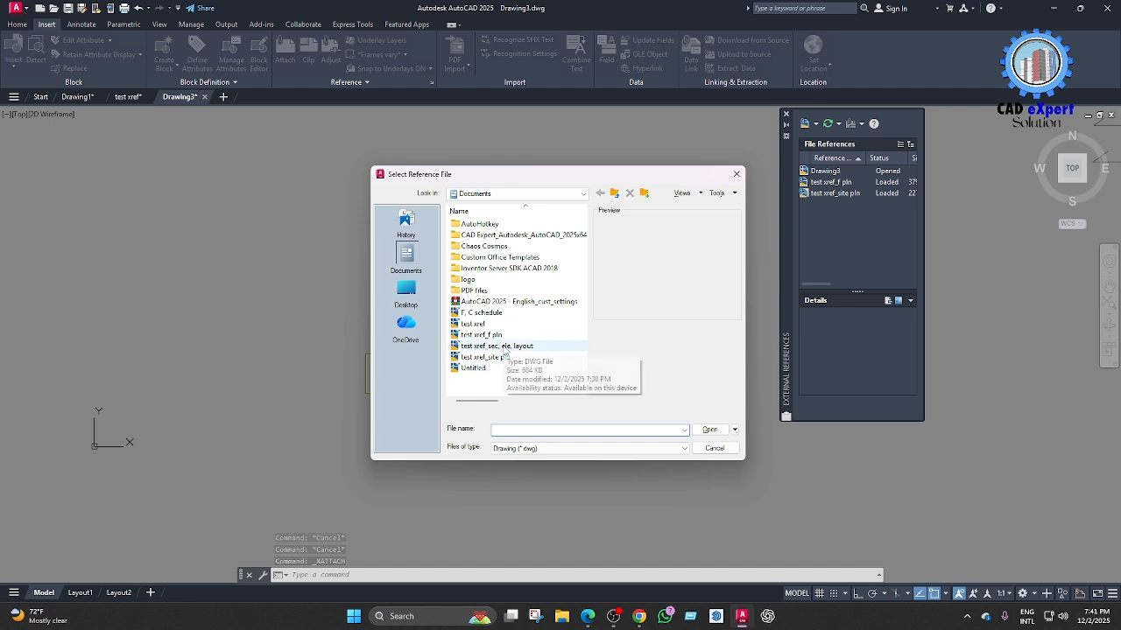
{"action": "left_click", "coordinate": [503, 346]}
{"action": "left_click", "coordinate": [709, 430]}
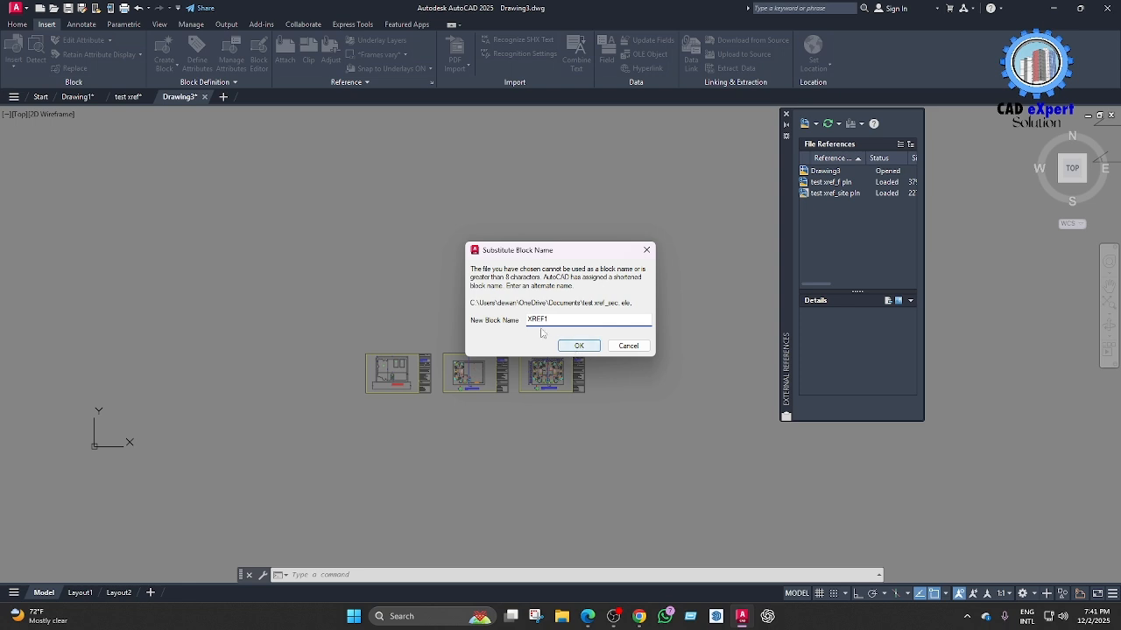
{"action": "left_click", "coordinate": [583, 347]}
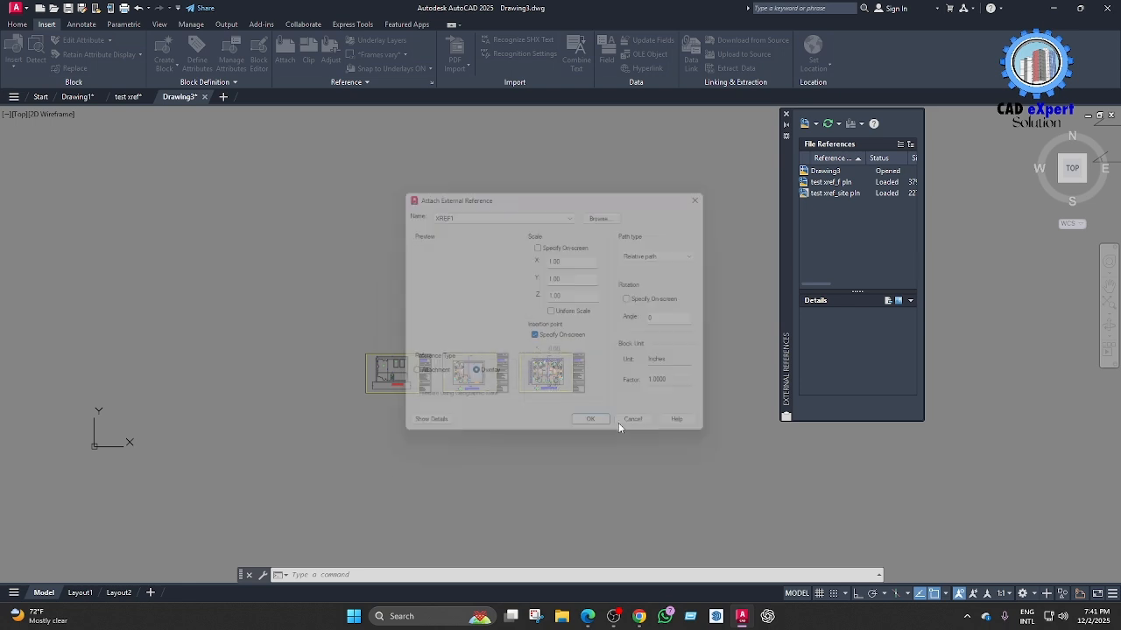
{"action": "left_click", "coordinate": [599, 434]}
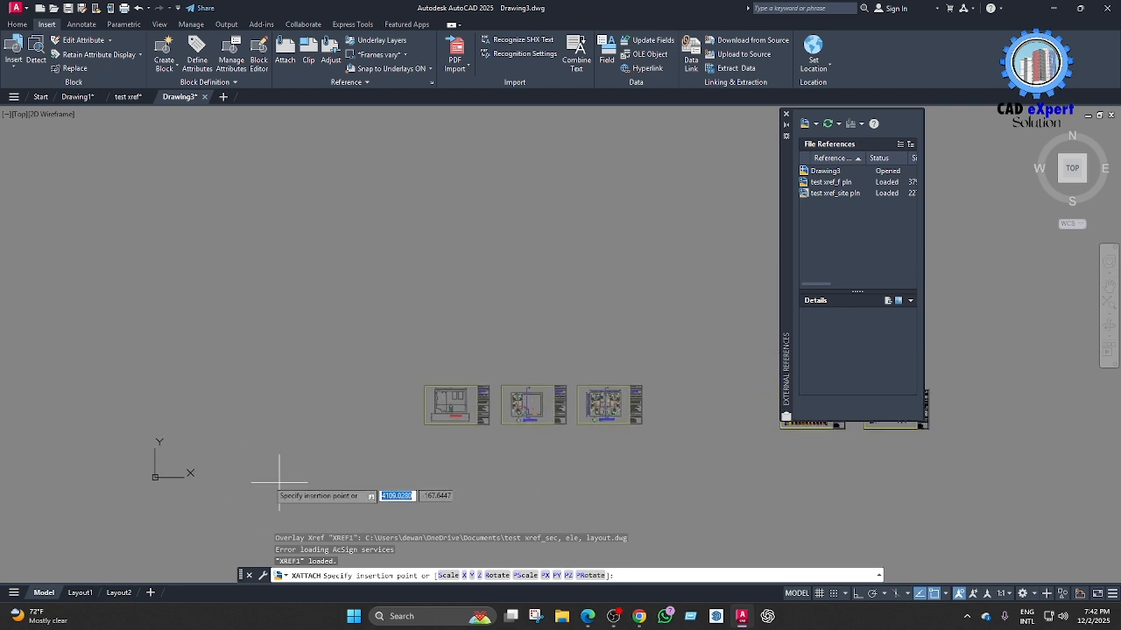
{"action": "left_click", "coordinate": [162, 472]}
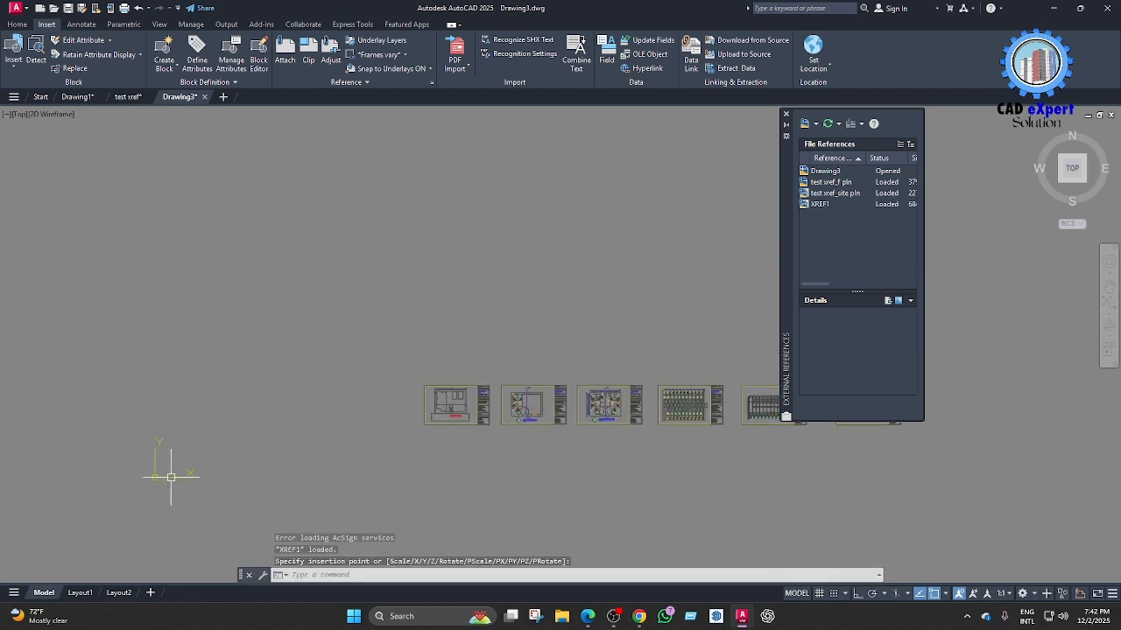
{"action": "scroll", "coordinate": [626, 430], "scroll_direction": "up", "scroll_amount": 4}
{"action": "mouse_move", "coordinate": [573, 419]}
{"action": "middle_mouse_down"}
{"action": "mouse_move", "coordinate": [510, 404]}
{"action": "mouse_move", "coordinate": [499, 366]}
{"action": "mouse_move", "coordinate": [418, 362]}
{"action": "middle_mouse_up"}
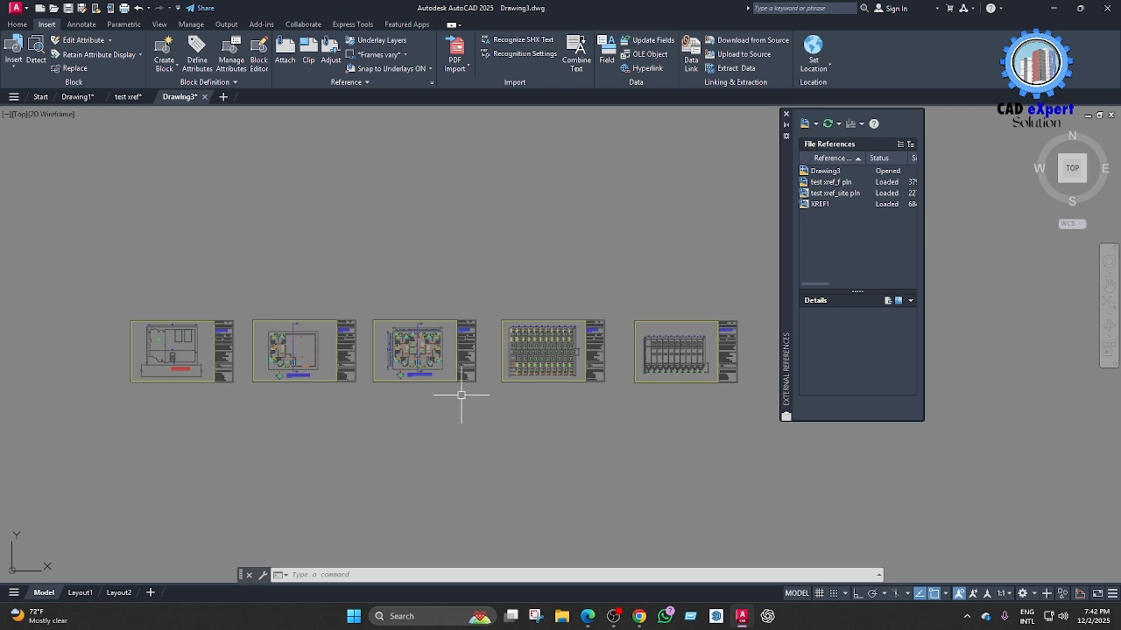
{"action": "middle_click_drag", "start_coordinate": [461, 395], "coordinate": [460, 411]}
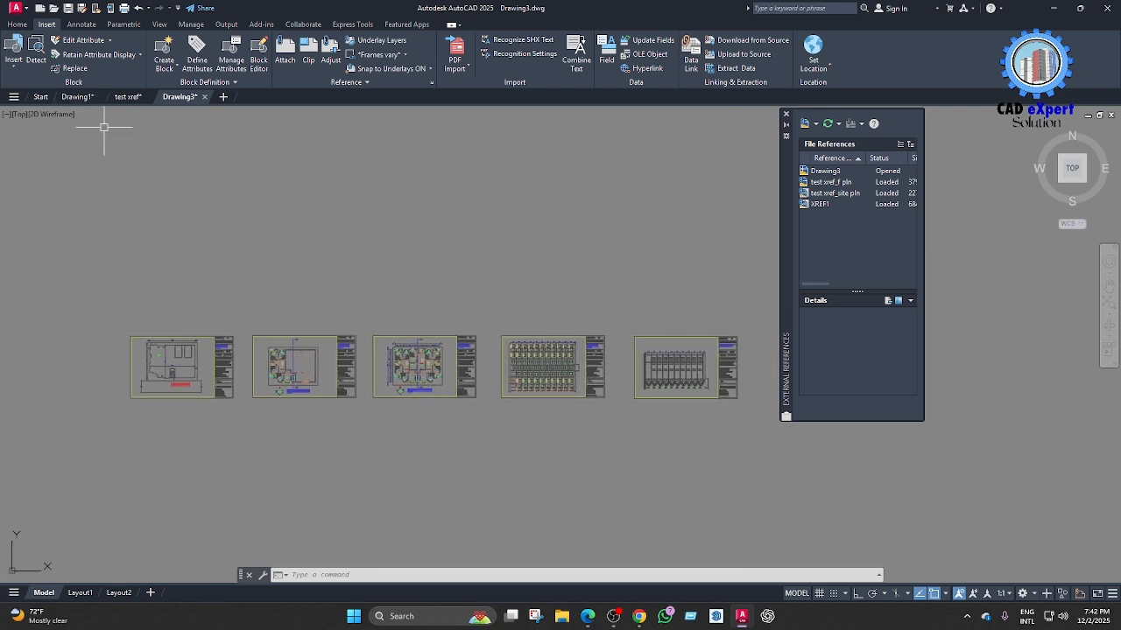
Examine the row of referenced sheets in Drawing1, including a closer view of the site plan sheet.
{"action": "left_click", "coordinate": [77, 97]}
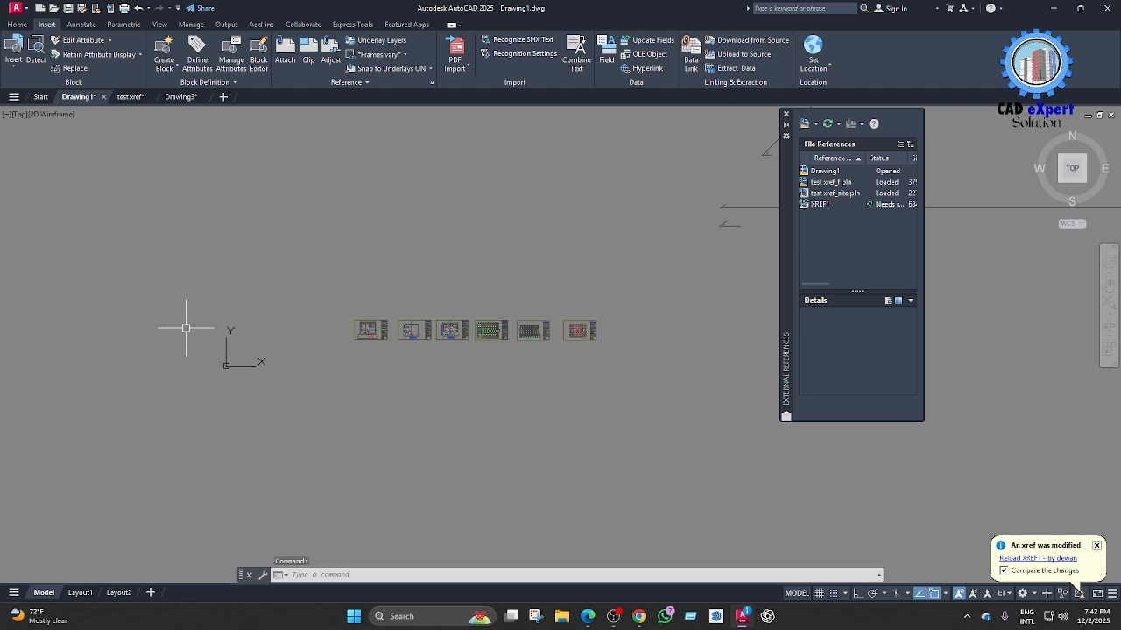
{"action": "scroll", "coordinate": [477, 335], "scroll_direction": "up", "scroll_amount": 2}
{"action": "mouse_move", "coordinate": [335, 338]}
{"action": "middle_mouse_down"}
{"action": "mouse_move", "coordinate": [325, 382]}
{"action": "mouse_move", "coordinate": [368, 370]}
{"action": "mouse_move", "coordinate": [320, 372]}
{"action": "middle_mouse_up"}
{"action": "scroll", "coordinate": [300, 370], "scroll_direction": "up", "scroll_amount": 2}
{"action": "scroll", "coordinate": [286, 353], "scroll_direction": "down", "scroll_amount": 2}
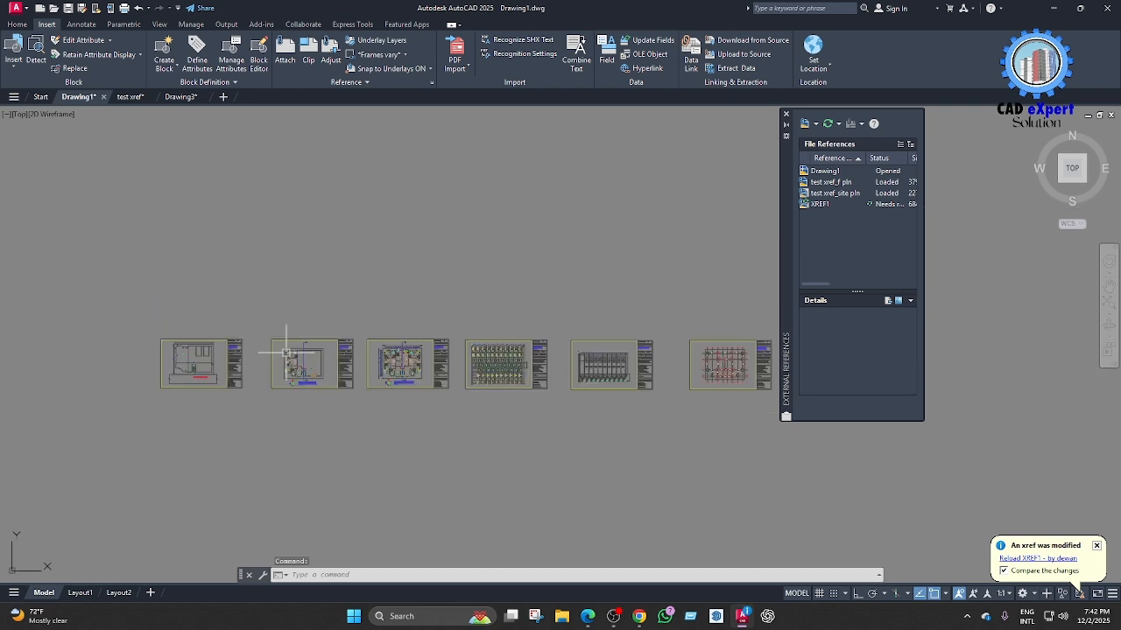
{"action": "middle_click_drag", "start_coordinate": [421, 339], "coordinate": [417, 338]}
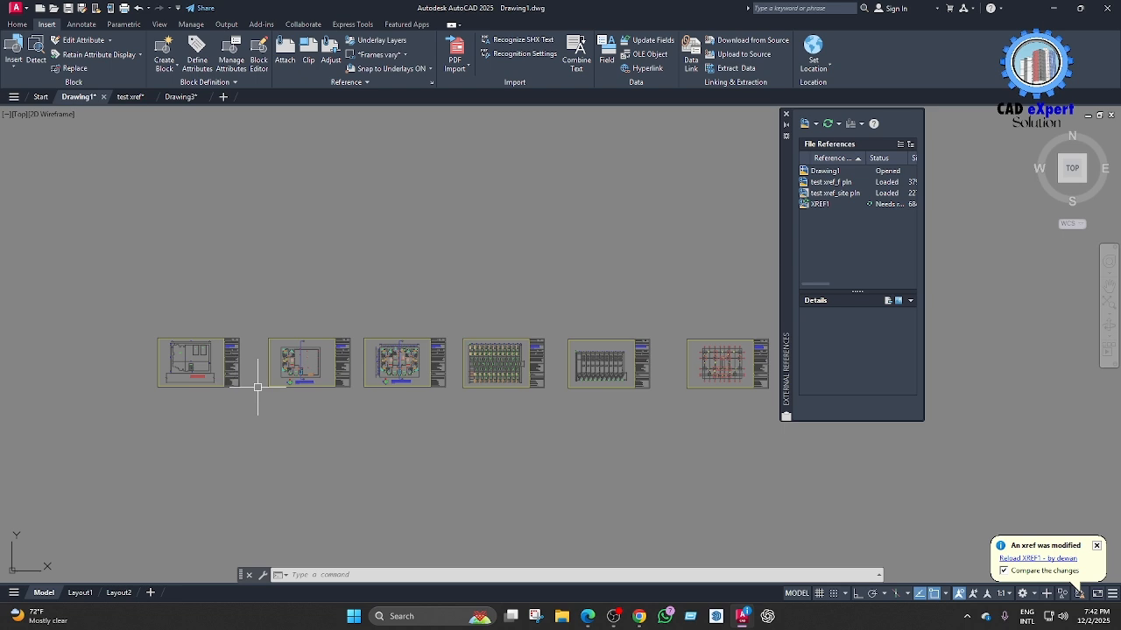
{"action": "middle_click_drag", "start_coordinate": [314, 396], "coordinate": [313, 396]}
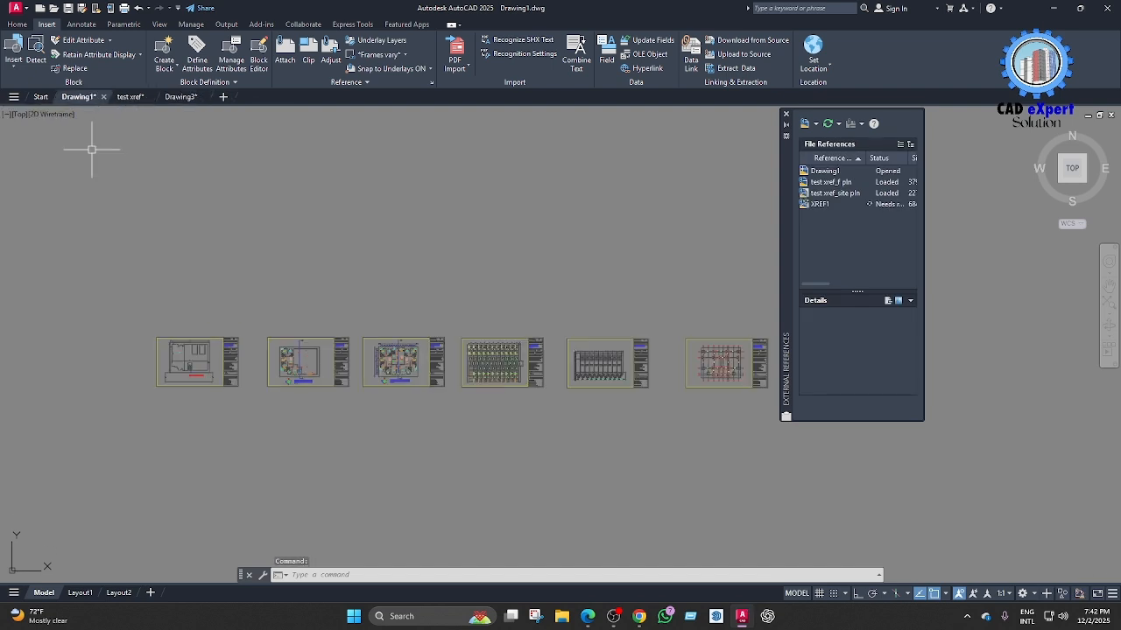
{"action": "scroll", "coordinate": [201, 368], "scroll_direction": "up", "scroll_amount": 5}
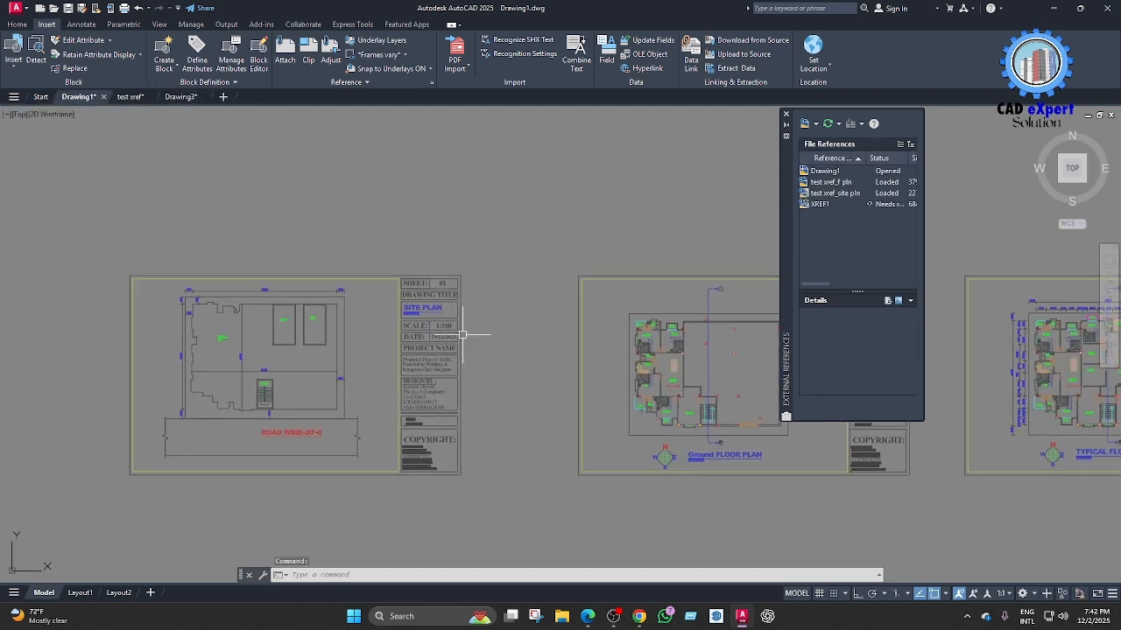
Close the External References palette and open the test xref_site pln reference for in-place editing with all nested objects included.
{"action": "left_click", "coordinate": [495, 359]}
{"action": "left_click", "coordinate": [340, 271]}
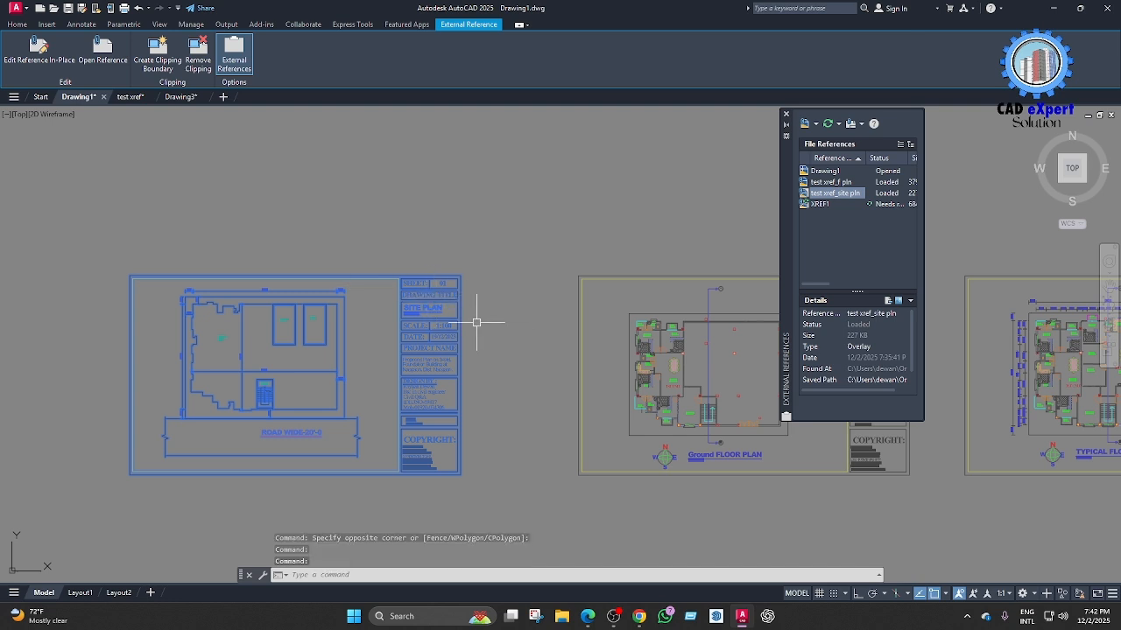
{"action": "left_click", "coordinate": [787, 117]}
{"action": "key", "text": "Escape"}
{"action": "left_click", "coordinate": [514, 399]}
{"action": "left_click", "coordinate": [381, 349]}
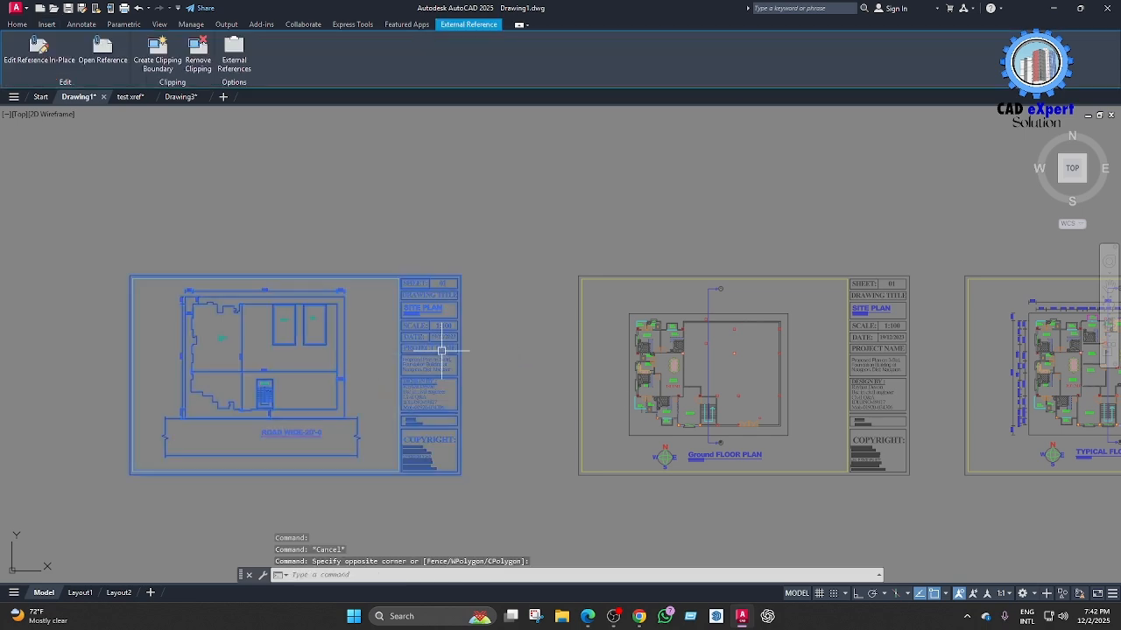
{"action": "left_click", "coordinate": [100, 34]}
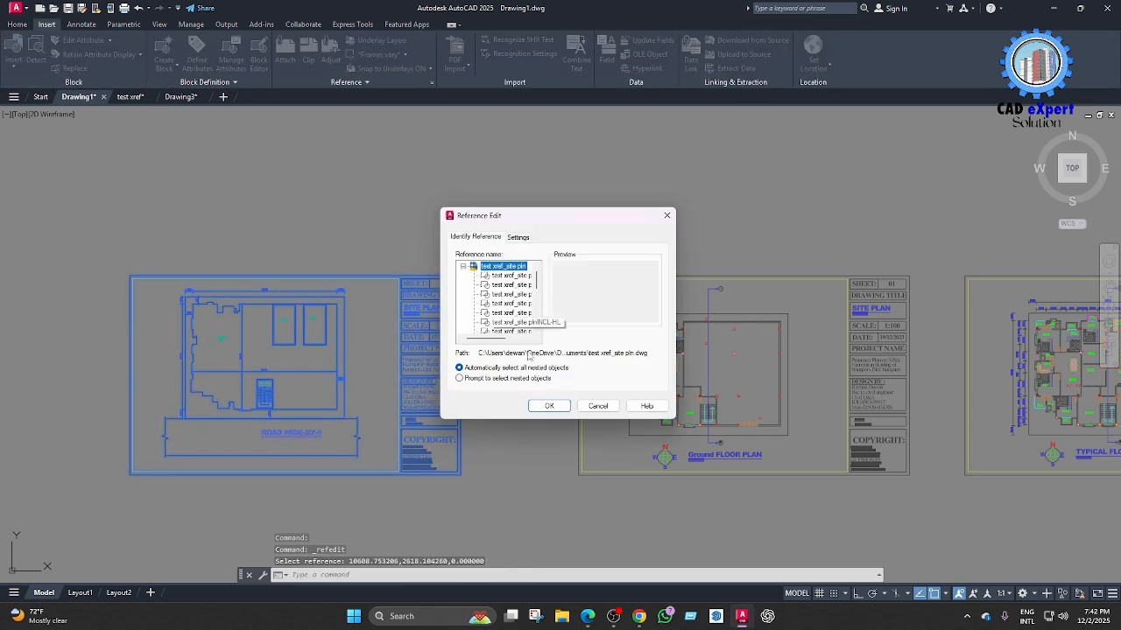
{"action": "left_click", "coordinate": [549, 406]}
Examine the site plan sheet, its neighbouring sheets and the ROAD WIDE-20'-0 label within the reference editing session.
{"action": "middle_click_drag", "start_coordinate": [287, 331], "coordinate": [376, 319]}
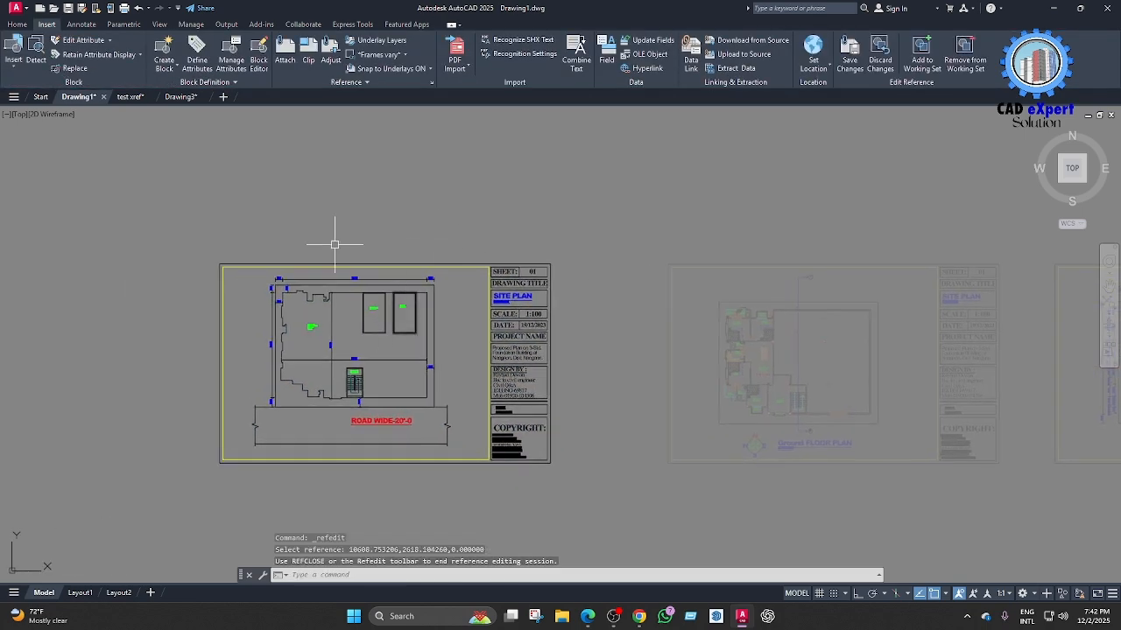
{"action": "mouse_move", "coordinate": [940, 347]}
{"action": "middle_mouse_down"}
{"action": "mouse_move", "coordinate": [716, 400]}
{"action": "mouse_move", "coordinate": [706, 425]}
{"action": "mouse_move", "coordinate": [803, 380]}
{"action": "middle_mouse_up"}
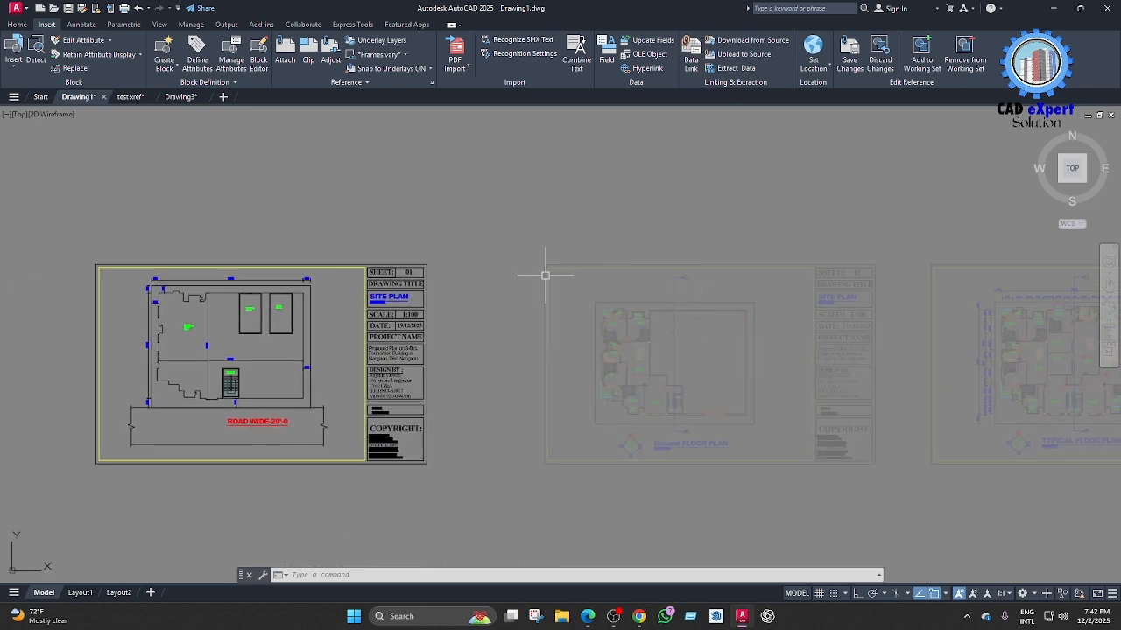
{"action": "middle_click_drag", "start_coordinate": [273, 369], "coordinate": [404, 350]}
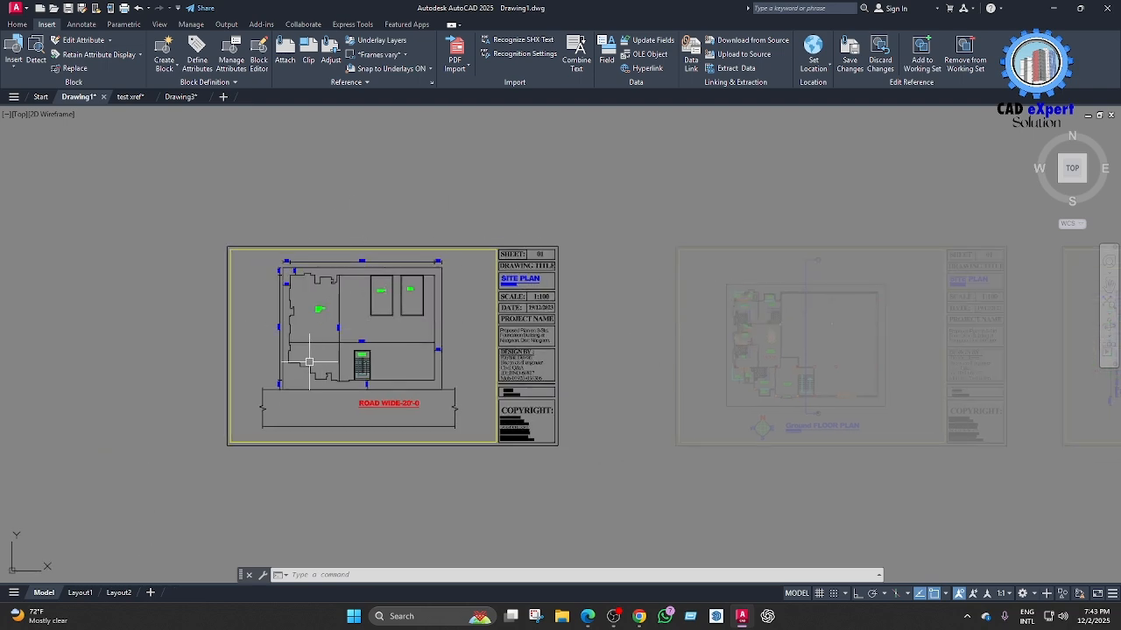
{"action": "scroll", "coordinate": [309, 364], "scroll_direction": "up", "scroll_amount": 3}
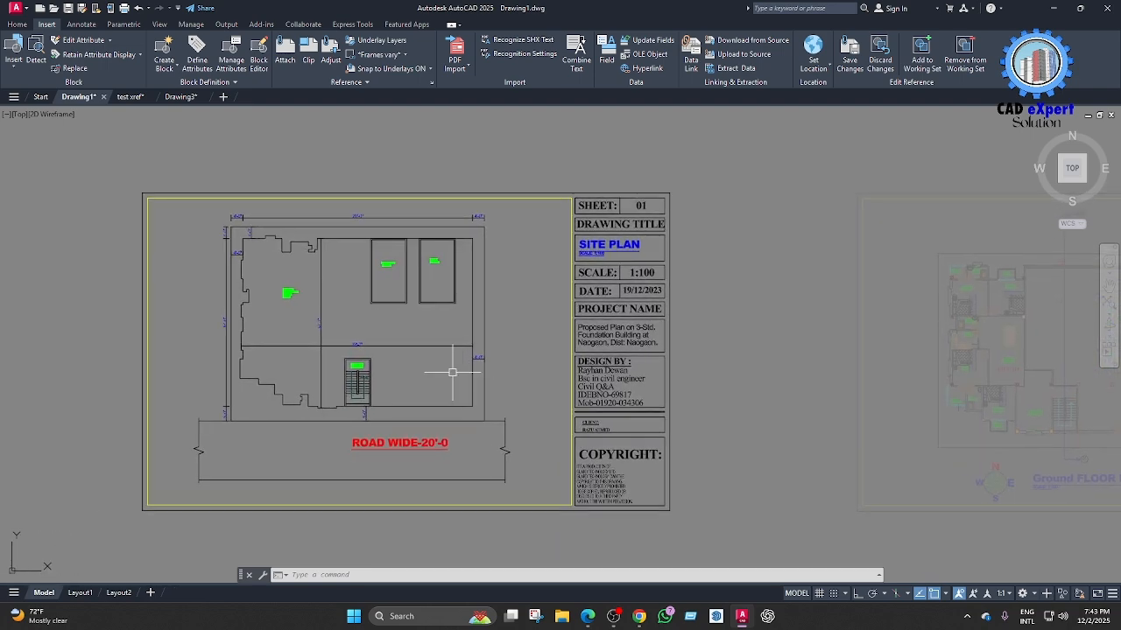
{"action": "scroll", "coordinate": [447, 421], "scroll_direction": "up", "scroll_amount": 3}
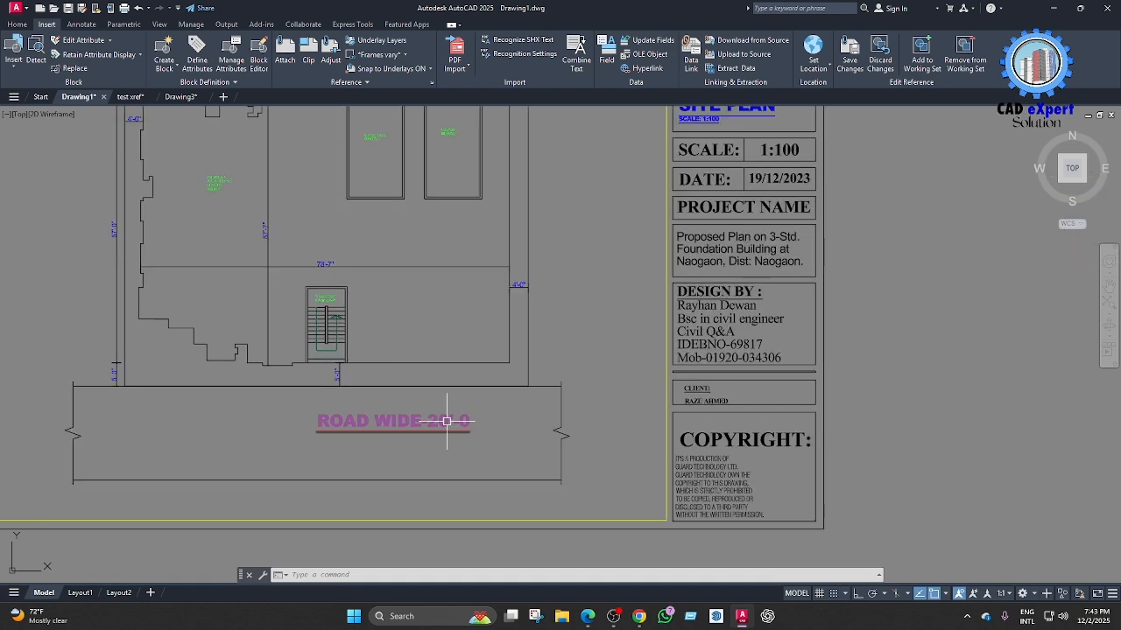
{"action": "scroll", "coordinate": [384, 435], "scroll_direction": "up", "scroll_amount": 3}
{"action": "left_click", "coordinate": [437, 434]}
{"action": "scroll", "coordinate": [499, 457], "scroll_direction": "down", "scroll_amount": 5}
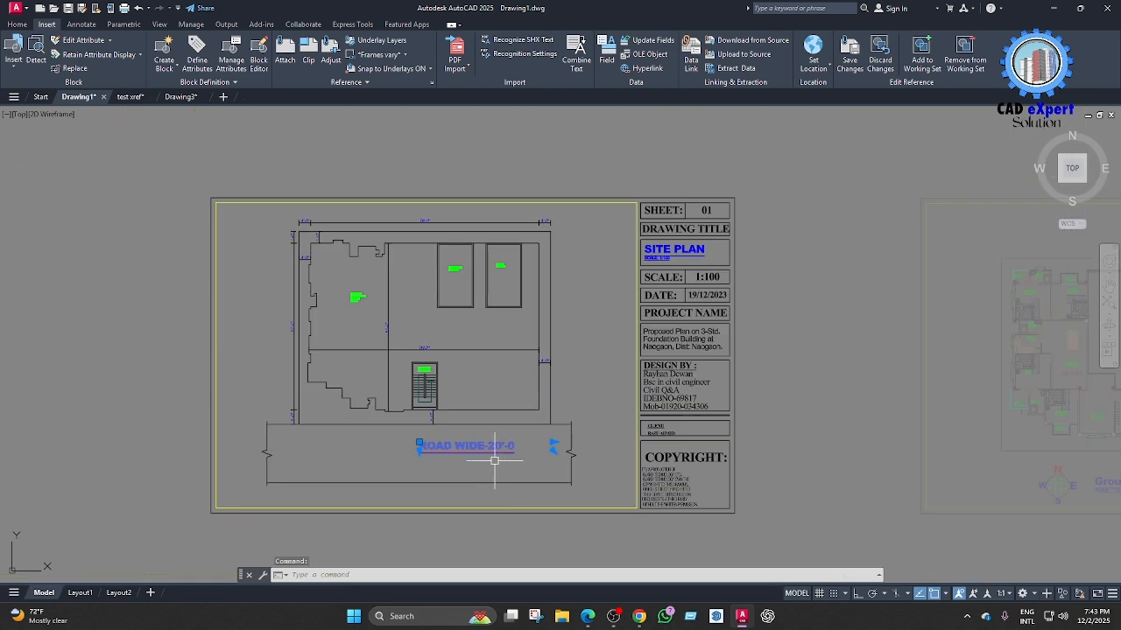
{"action": "scroll", "coordinate": [483, 458], "scroll_direction": "up", "scroll_amount": 5}
{"action": "key", "text": "Escape"}
{"action": "scroll", "coordinate": [300, 465], "scroll_direction": "down", "scroll_amount": 5}
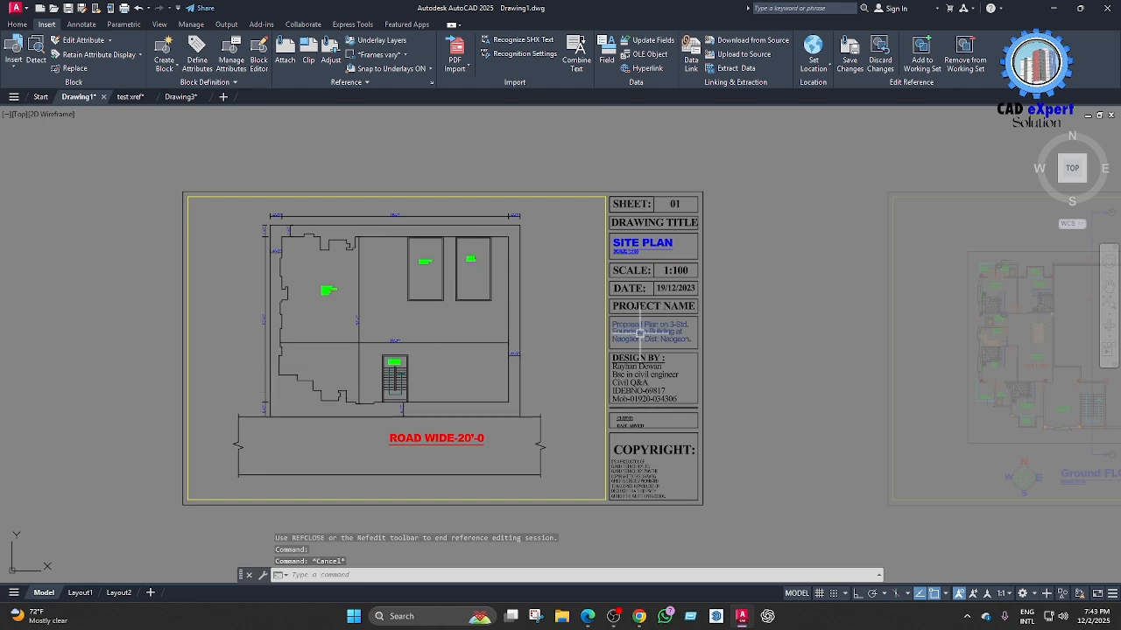
Try to recolor the ROAD WIDE-20'-0 label below the site plan by setting its object color to Blue.
{"action": "scroll", "coordinate": [654, 246], "scroll_direction": "up", "scroll_amount": 2}
{"action": "mouse_move", "coordinate": [544, 348]}
{"action": "middle_mouse_down"}
{"action": "mouse_move", "coordinate": [575, 320]}
{"action": "mouse_move", "coordinate": [585, 271]}
{"action": "mouse_move", "coordinate": [581, 399]}
{"action": "middle_mouse_up"}
{"action": "middle_click_drag", "start_coordinate": [506, 404], "coordinate": [575, 292]}
{"action": "left_click", "coordinate": [372, 475]}
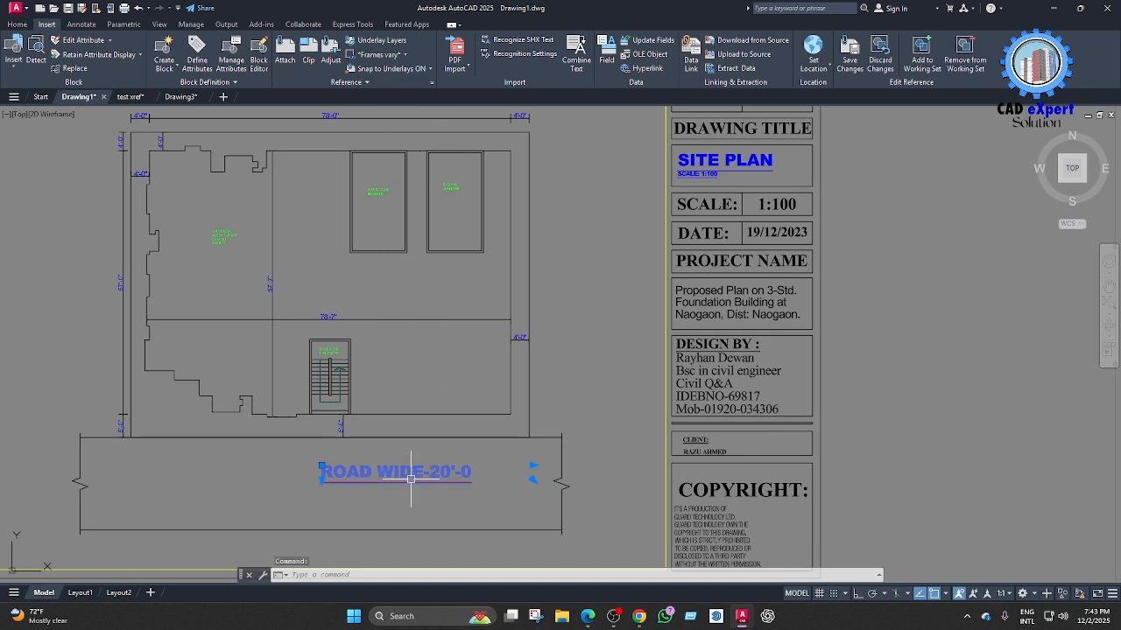
{"action": "left_click", "coordinate": [16, 23]}
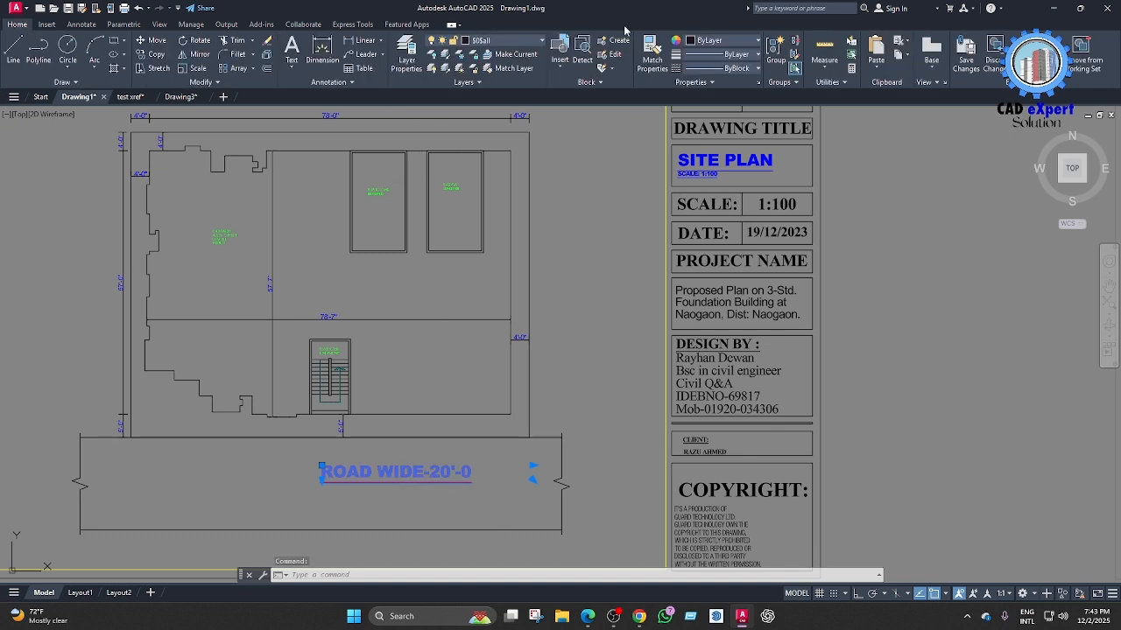
{"action": "left_click", "coordinate": [711, 41]}
{"action": "left_click", "coordinate": [714, 156]}
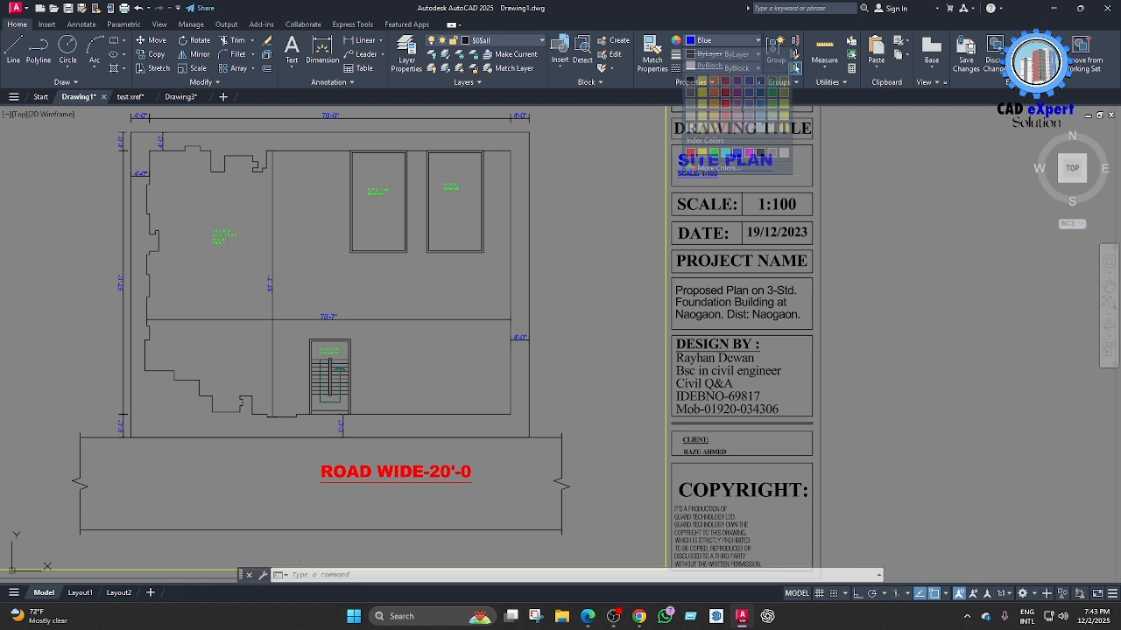
{"action": "key", "text": "Escape"}
Edit the ROAD WIDE-20'-0 label's text content and set all its characters to blue.
{"action": "double_click", "coordinate": [407, 471]}
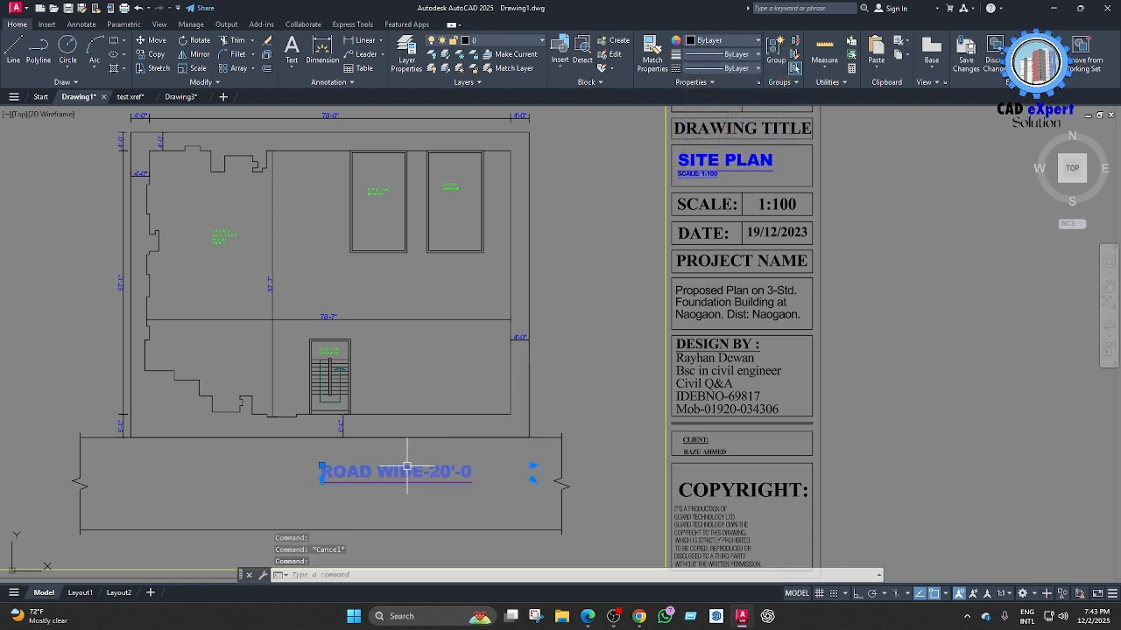
{"action": "key", "text": "ctrl+a"}
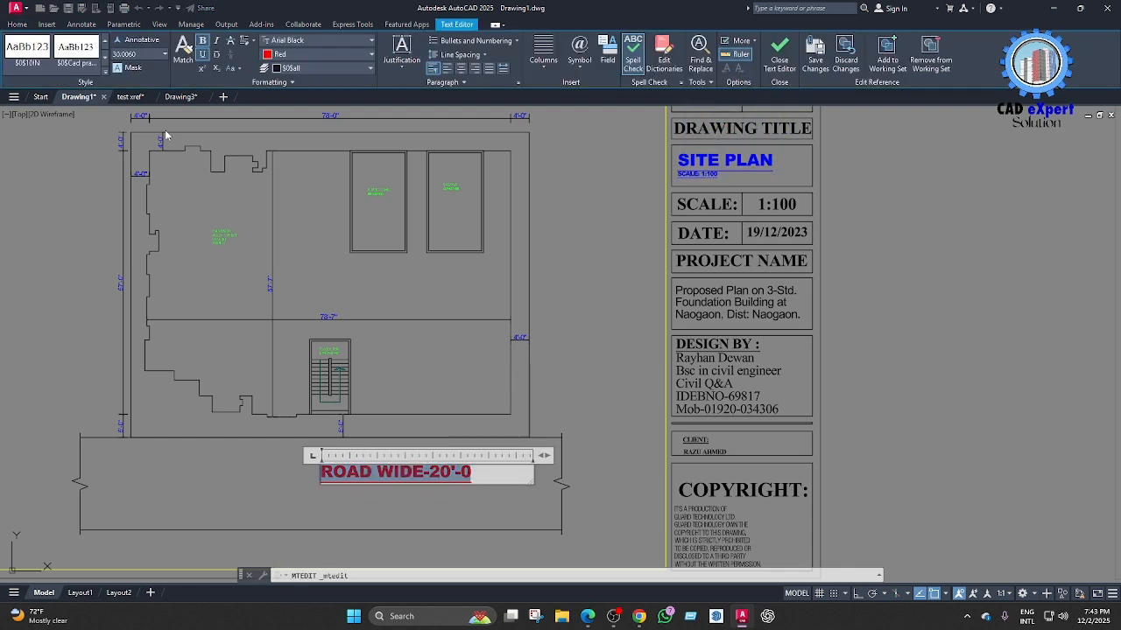
{"action": "left_click", "coordinate": [283, 54]}
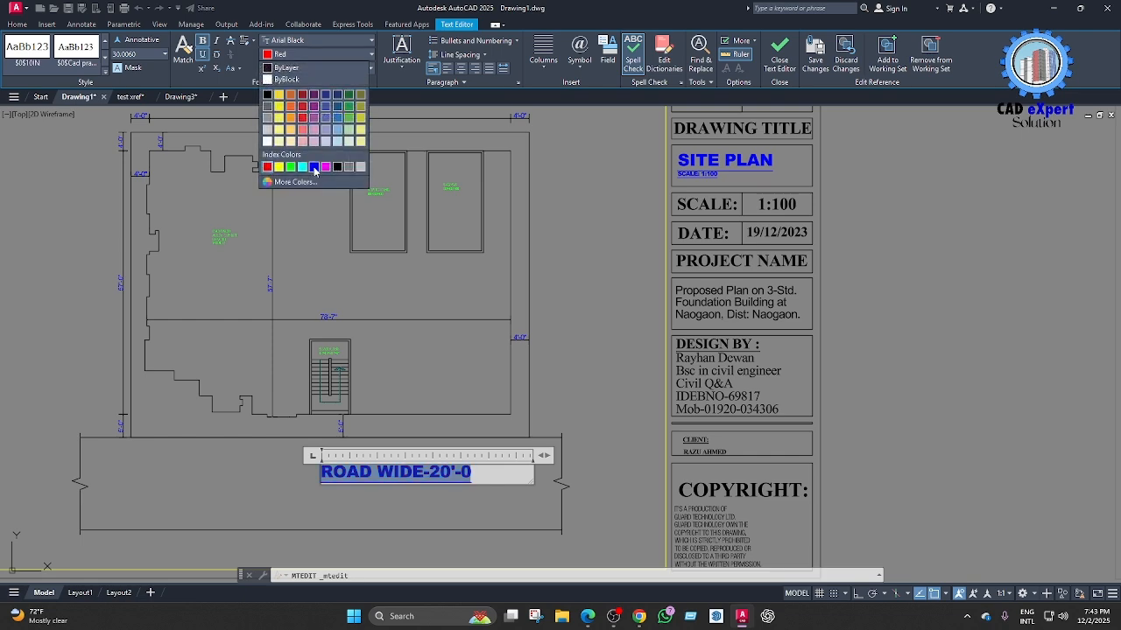
{"action": "left_click", "coordinate": [300, 167]}
{"action": "left_click", "coordinate": [608, 339]}
Set all of the SITE PLAN text under DRAWING TITLE in the title block to Magenta and end text editing.
{"action": "middle_click_drag", "start_coordinate": [629, 229], "coordinate": [544, 334]}
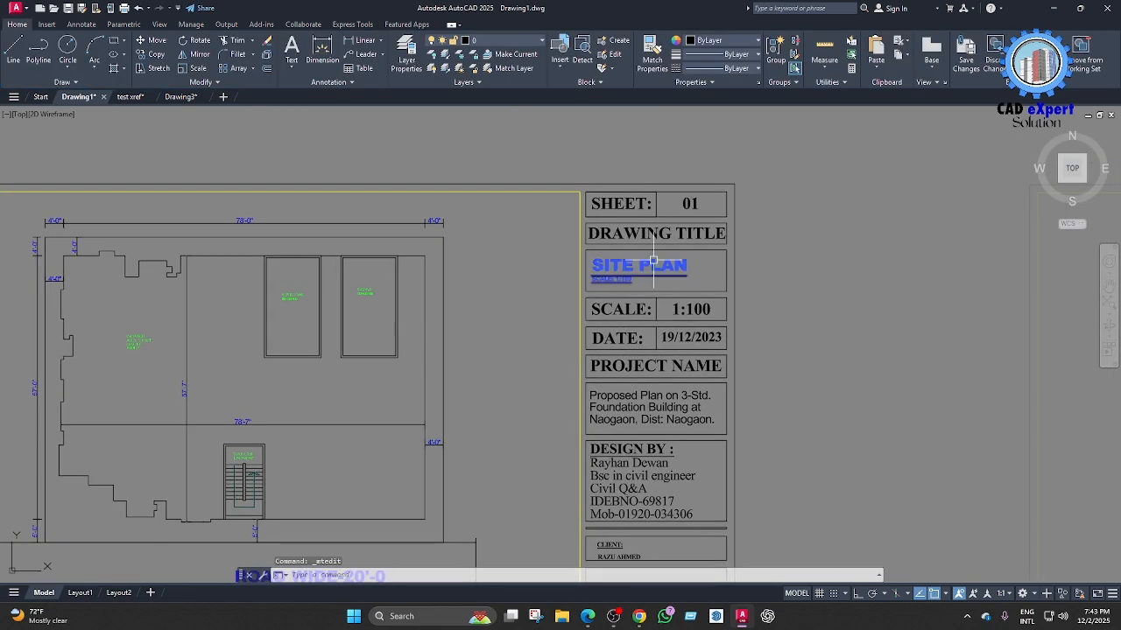
{"action": "left_click", "coordinate": [648, 267]}
{"action": "middle_click_drag", "start_coordinate": [703, 279], "coordinate": [679, 283]}
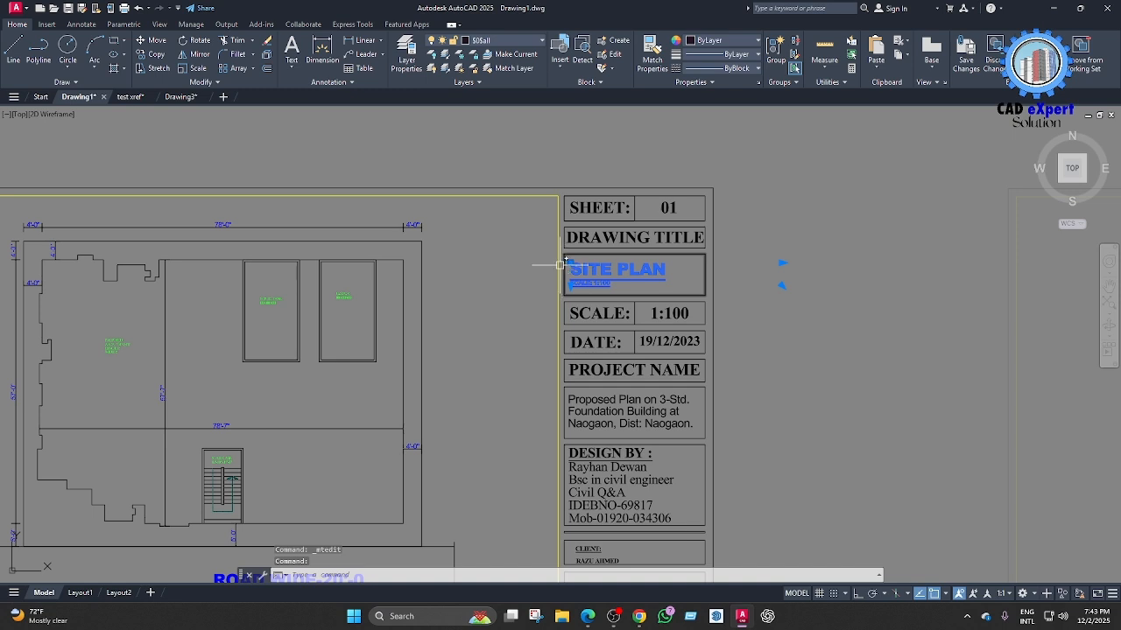
{"action": "double_click", "coordinate": [610, 271]}
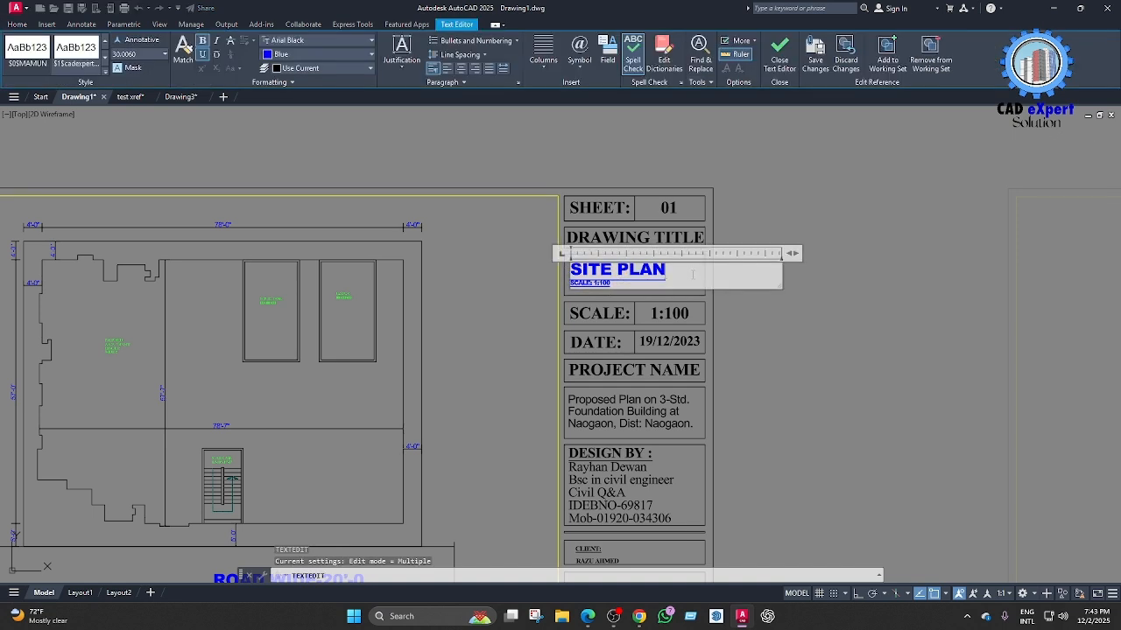
{"action": "key", "text": "ctrl+a"}
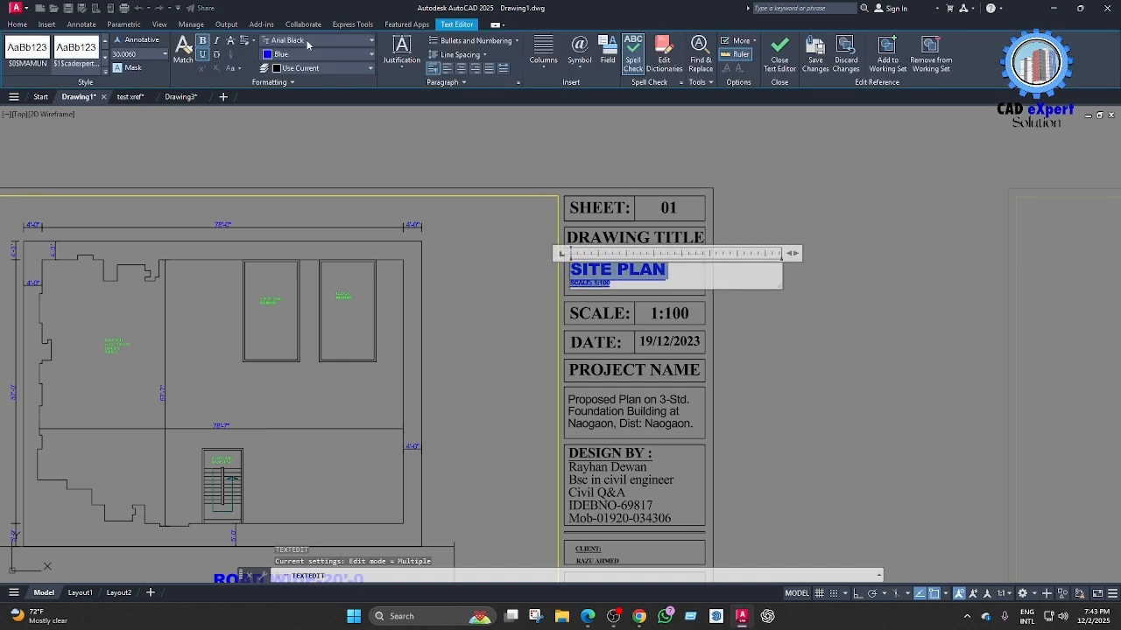
{"action": "left_click", "coordinate": [307, 54]}
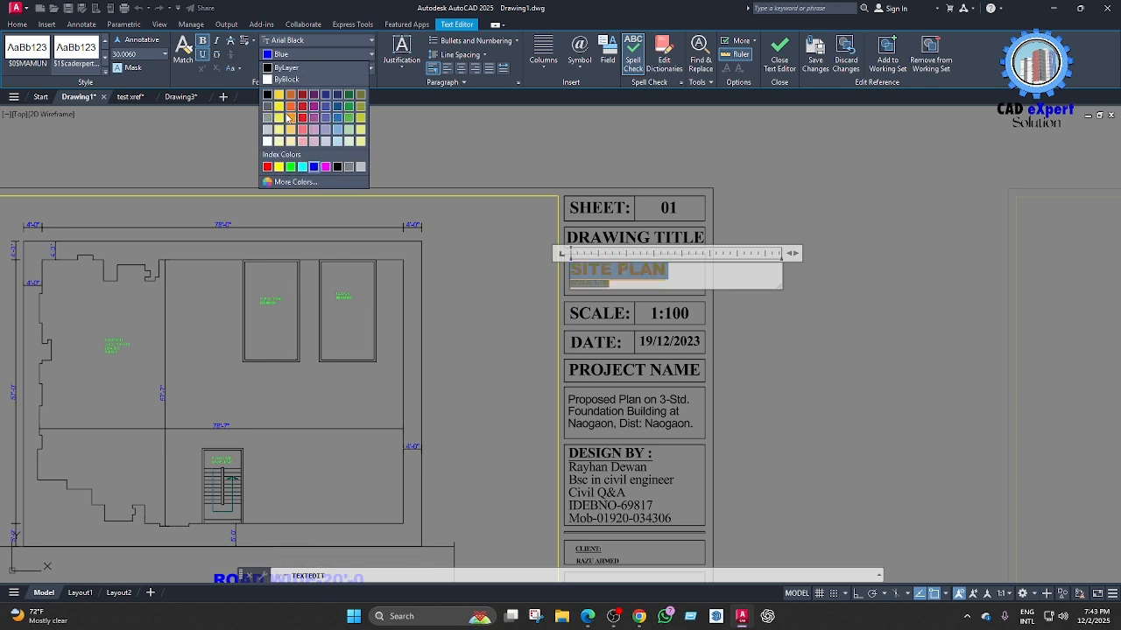
{"action": "left_click", "coordinate": [325, 167]}
{"action": "left_click", "coordinate": [504, 256]}
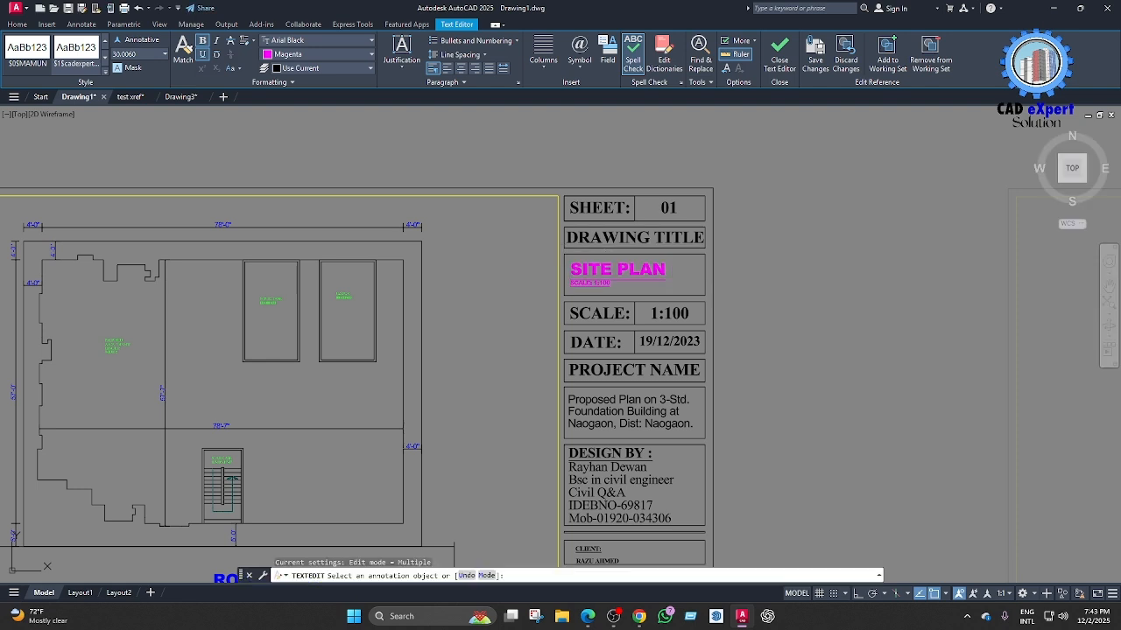
{"action": "scroll", "coordinate": [466, 299], "scroll_direction": "down", "scroll_amount": 6}
{"action": "key", "text": "Escape"}
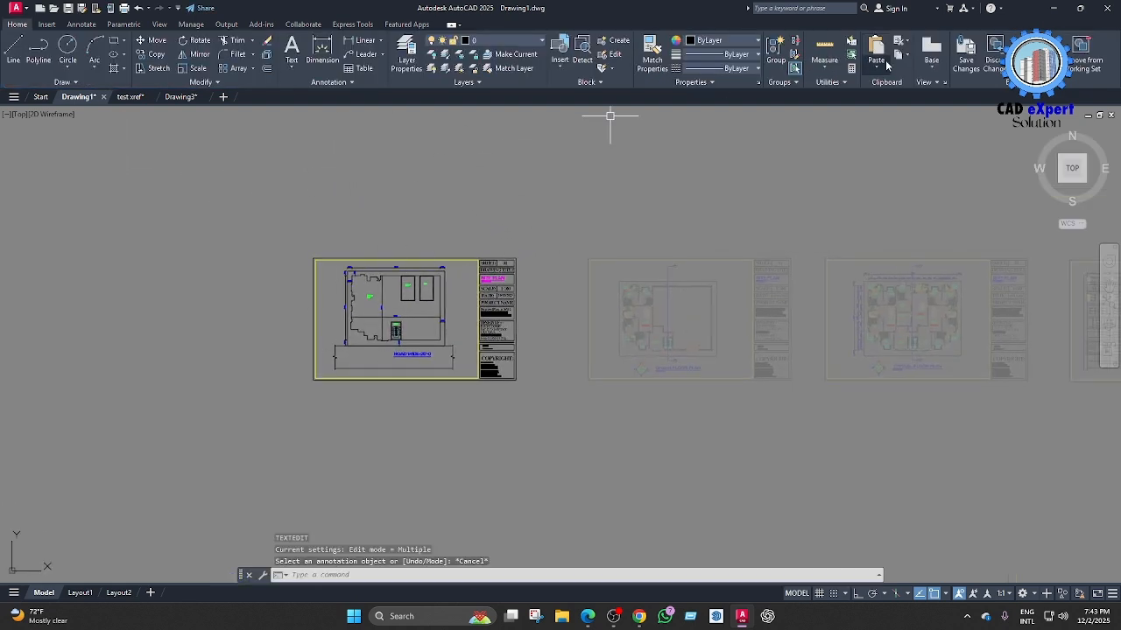
Save the edits back to the test xref_site pln reference and check the site plan sheet in the row.
{"action": "left_click", "coordinate": [966, 56]}
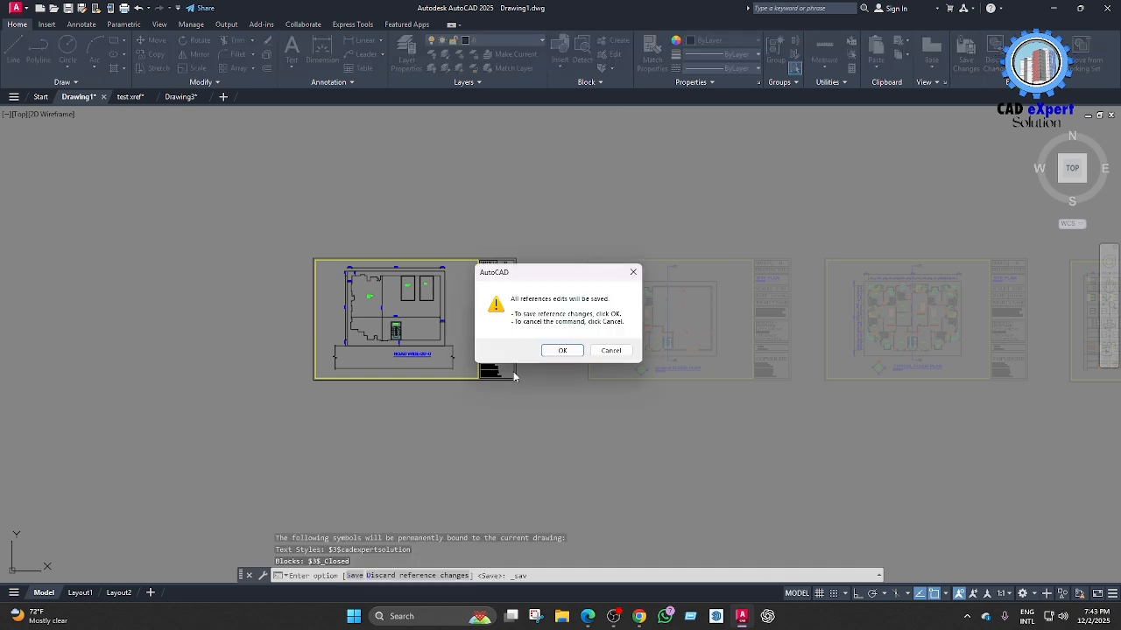
{"action": "left_click", "coordinate": [562, 351]}
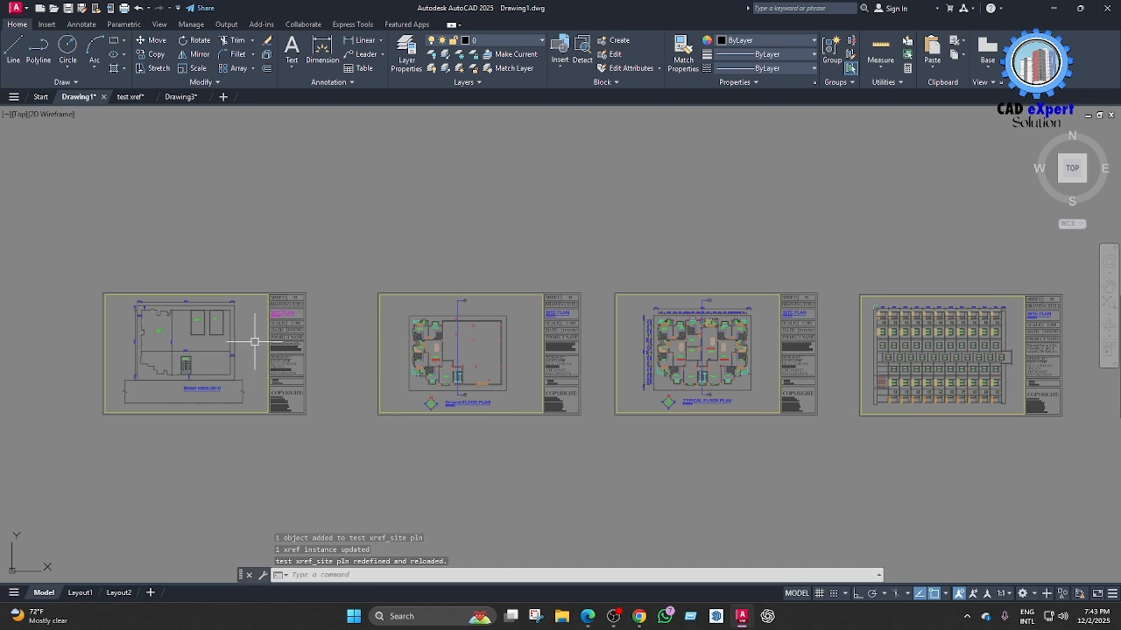
{"action": "scroll", "coordinate": [228, 350], "scroll_direction": "up", "scroll_amount": 5}
{"action": "scroll", "coordinate": [306, 318], "scroll_direction": "down", "scroll_amount": 3}
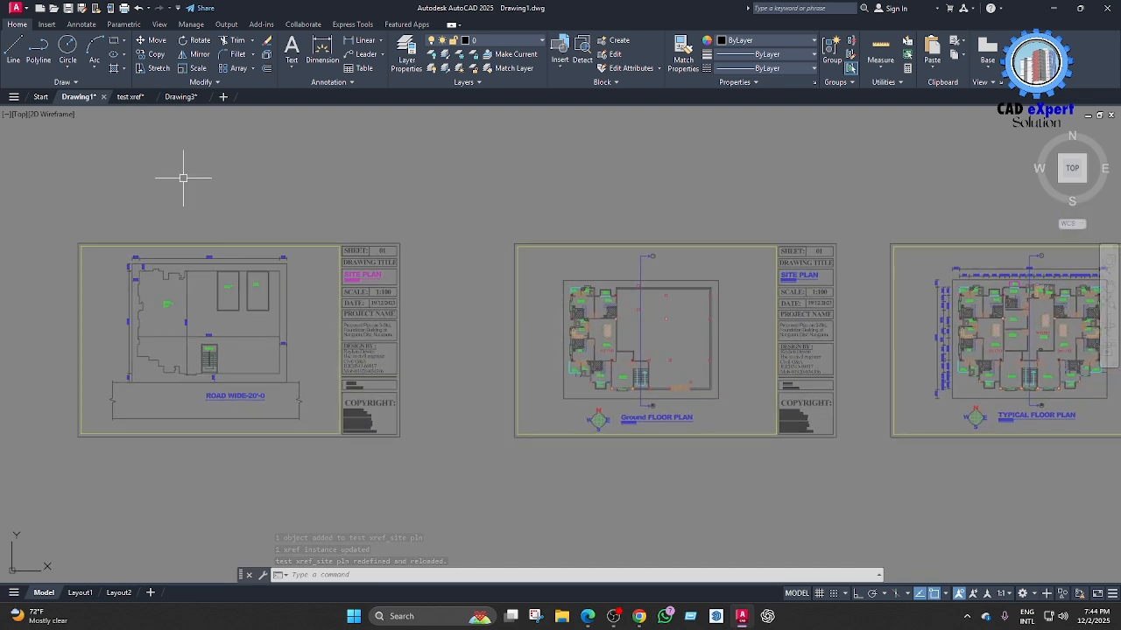
Switch to Drawing3 and inspect the text colors of the road label and drawing title on its site plan sheet.
{"action": "left_click", "coordinate": [180, 96]}
{"action": "scroll", "coordinate": [250, 390], "scroll_direction": "up", "scroll_amount": 6}
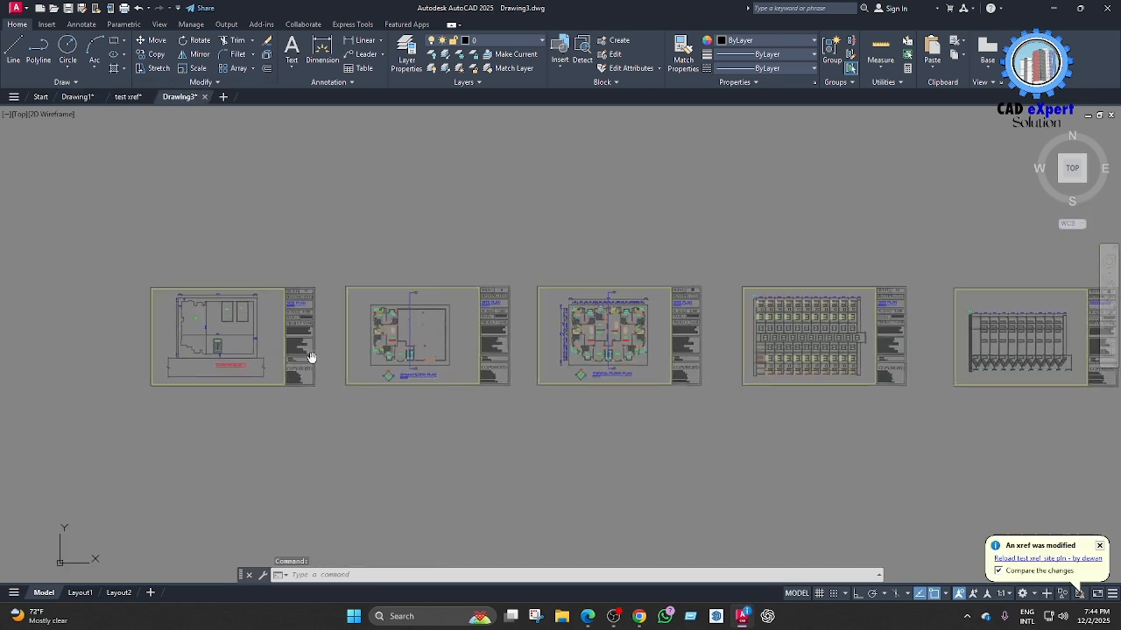
{"action": "middle_click_drag", "start_coordinate": [362, 391], "coordinate": [373, 470]}
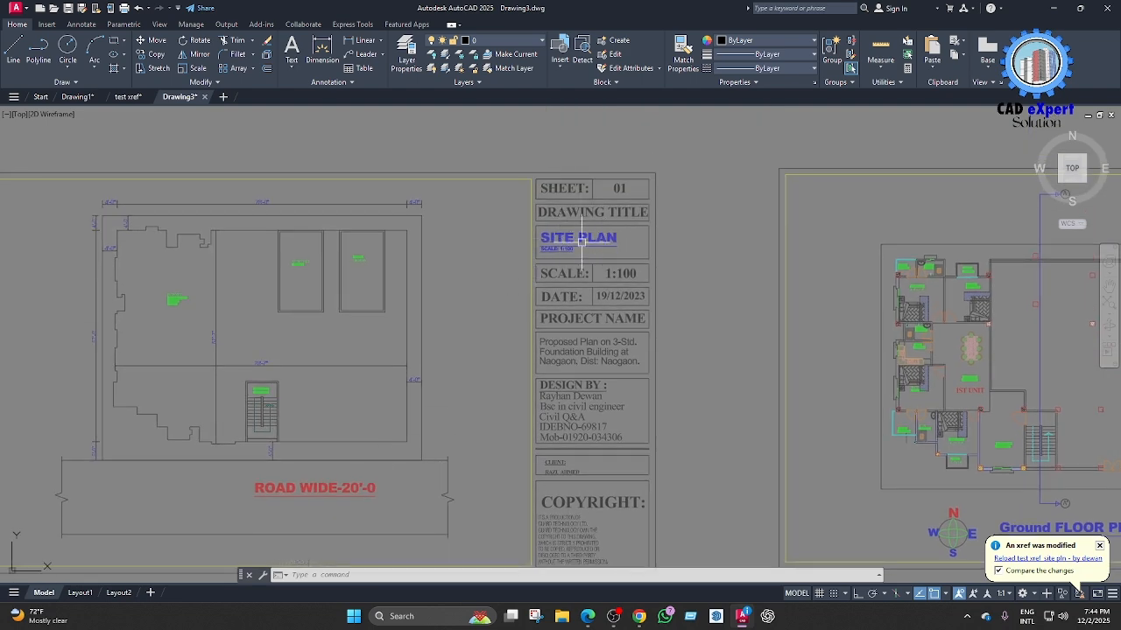
{"action": "middle_click_drag", "start_coordinate": [352, 431], "coordinate": [353, 427]}
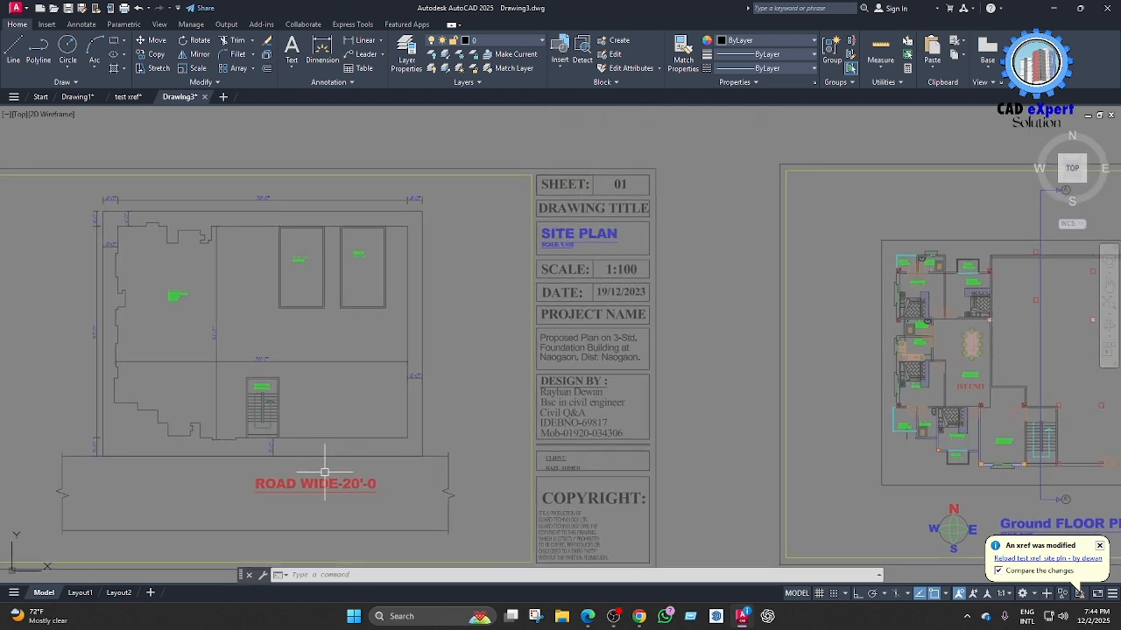
{"action": "middle_click_drag", "start_coordinate": [423, 292], "coordinate": [480, 283]}
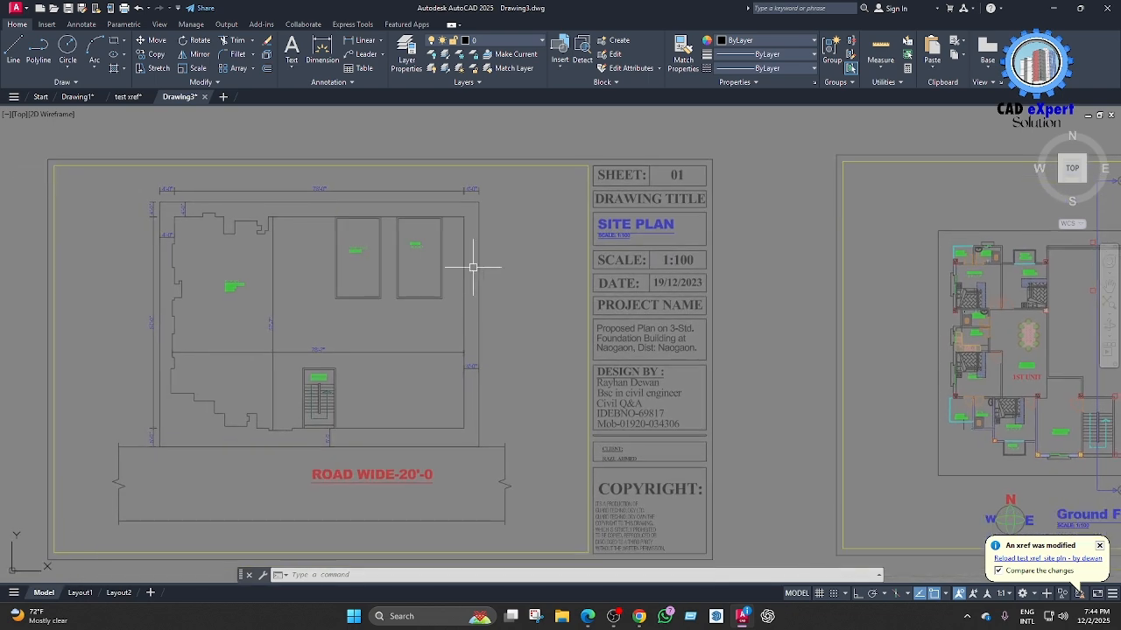
{"action": "scroll", "coordinate": [453, 201], "scroll_direction": "down", "scroll_amount": 4}
Open the test xref_site pln reference in Drawing3 for in-place editing and inspect its road label and title colors.
{"action": "double_click", "coordinate": [465, 171]}
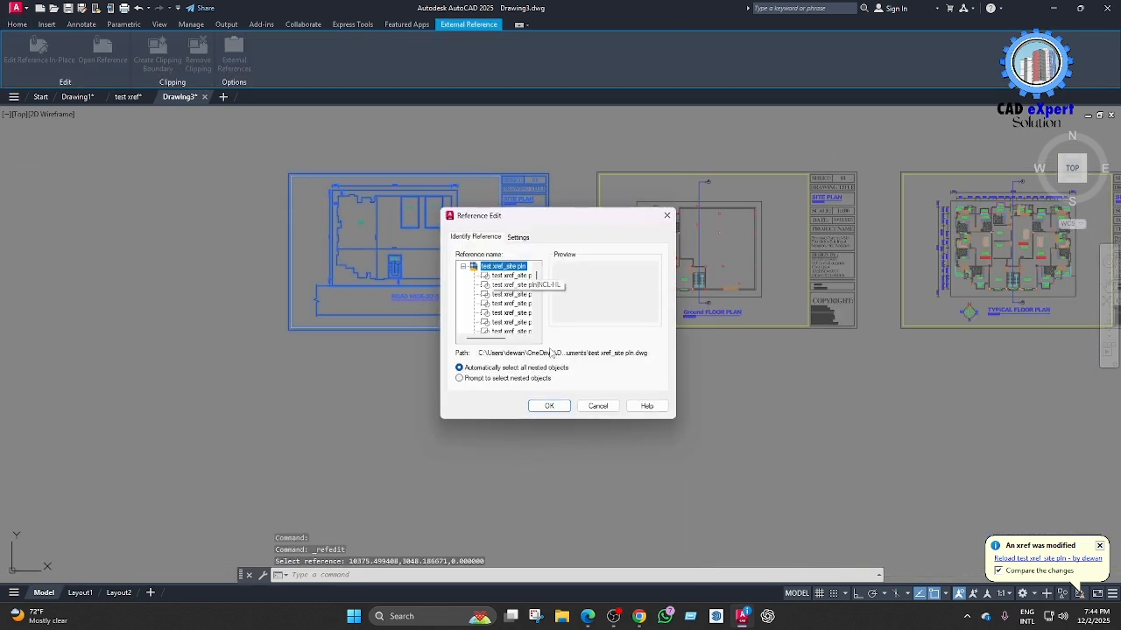
{"action": "left_click", "coordinate": [547, 410]}
{"action": "left_click", "coordinate": [600, 357]}
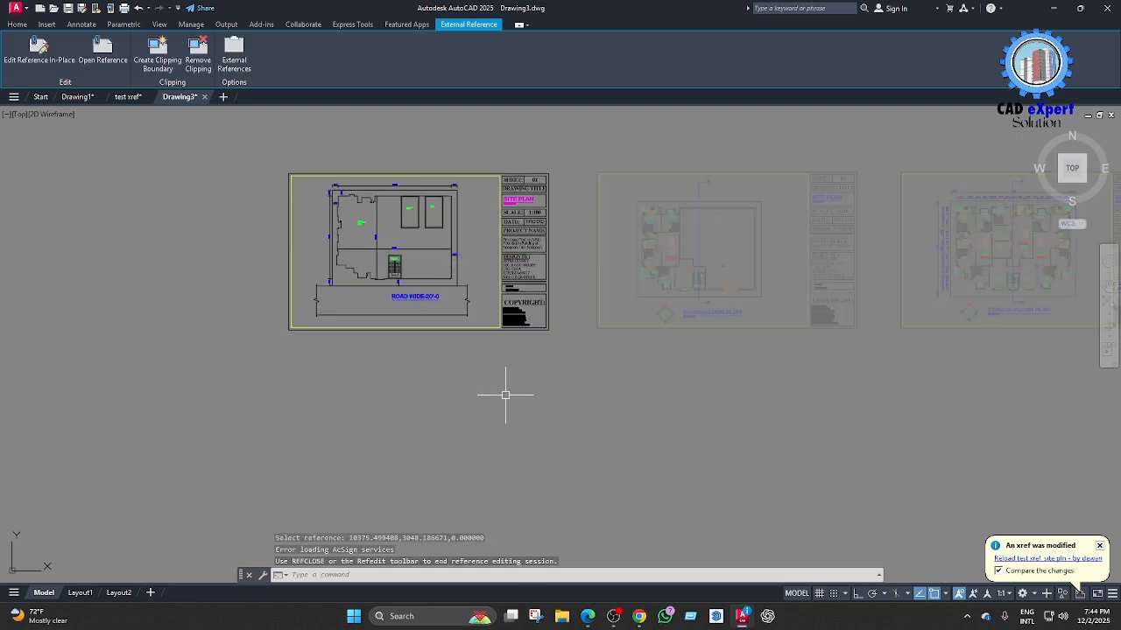
{"action": "scroll", "coordinate": [526, 218], "scroll_direction": "up", "scroll_amount": 4}
{"action": "scroll", "coordinate": [431, 308], "scroll_direction": "down", "scroll_amount": 3}
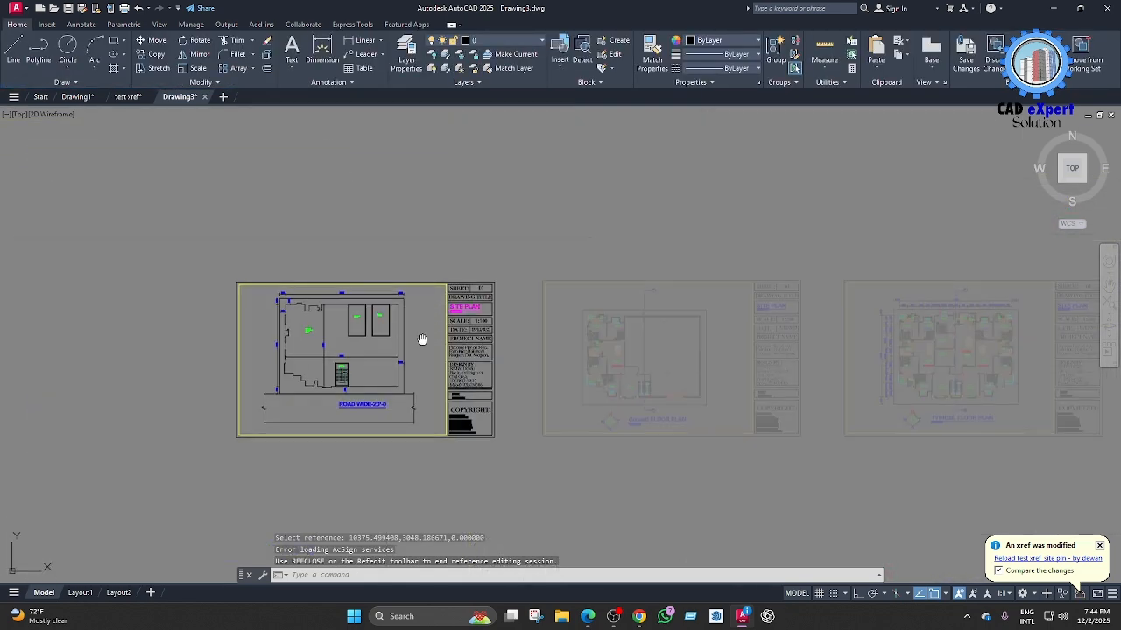
{"action": "middle_click_drag", "start_coordinate": [423, 341], "coordinate": [437, 316]}
{"action": "middle_click_drag", "start_coordinate": [383, 386], "coordinate": [388, 358]}
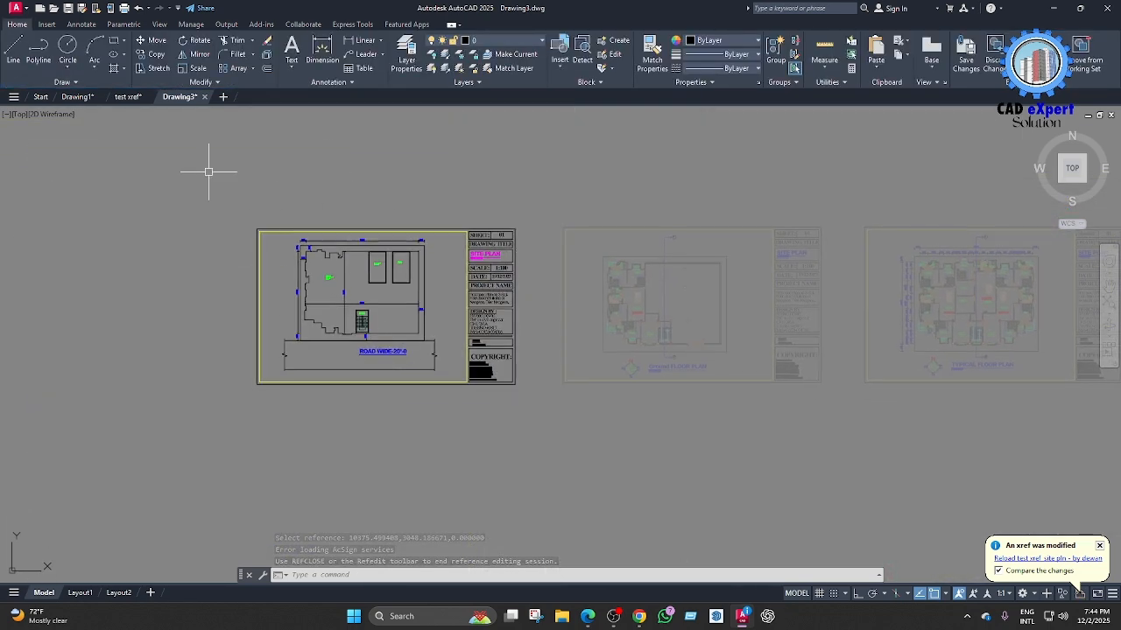
Compare the site plan sheet in Drawing1 with the one in Drawing3 and review Drawing3's sheet row.
{"action": "left_click", "coordinate": [78, 97]}
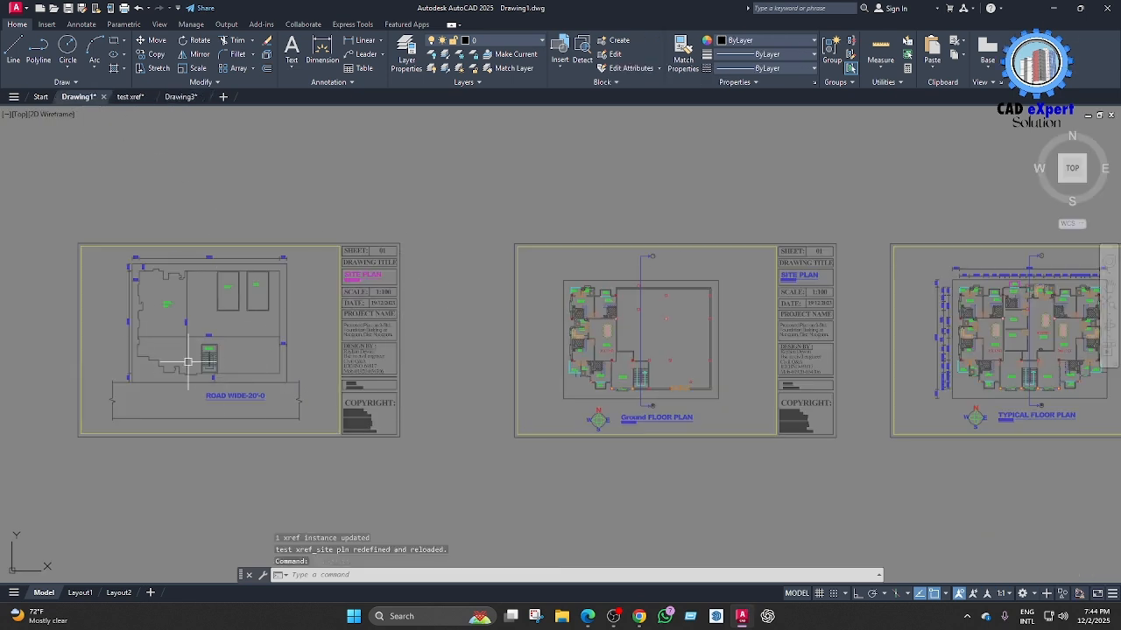
{"action": "left_click", "coordinate": [179, 97]}
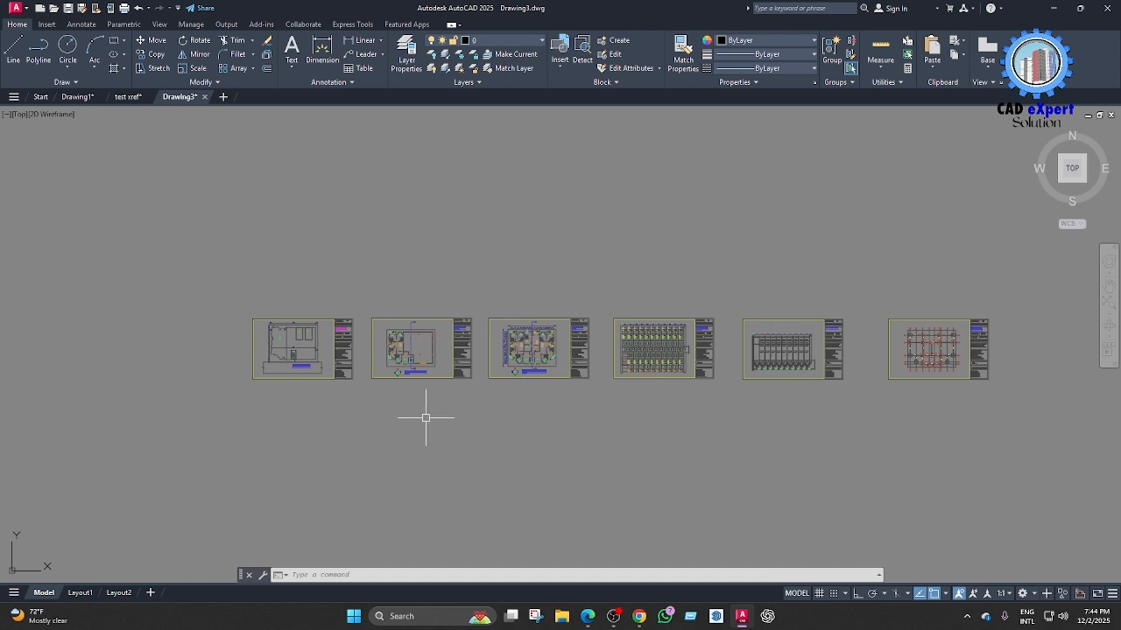
{"action": "scroll", "coordinate": [289, 347], "scroll_direction": "up", "scroll_amount": 5}
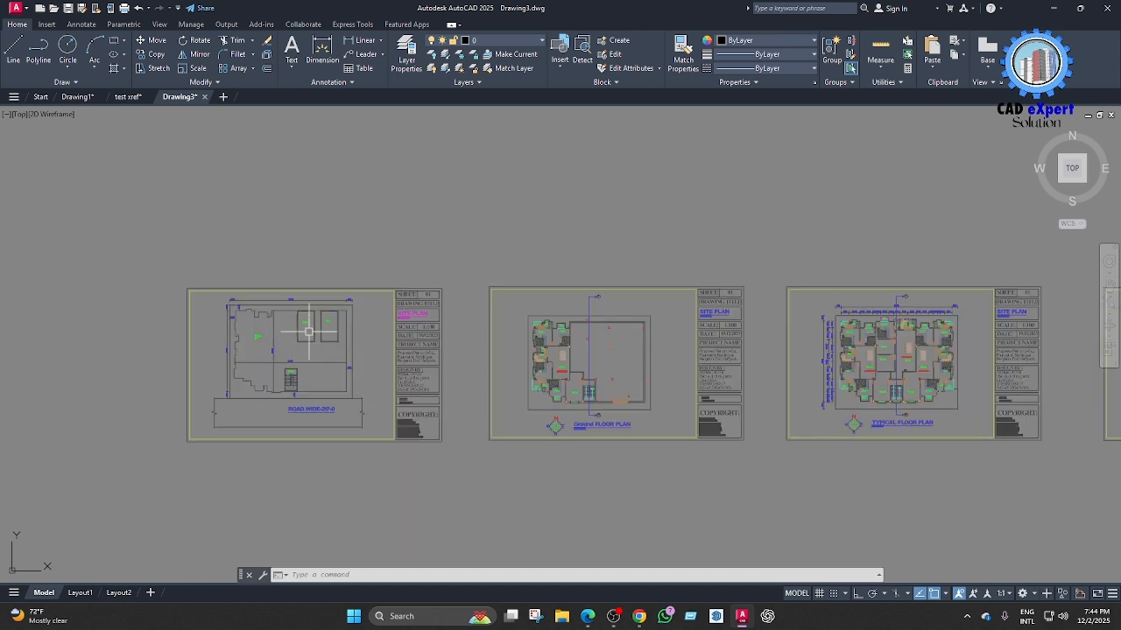
{"action": "scroll", "coordinate": [323, 336], "scroll_direction": "down", "scroll_amount": 3}
{"action": "middle_click_drag", "start_coordinate": [433, 349], "coordinate": [342, 356]}
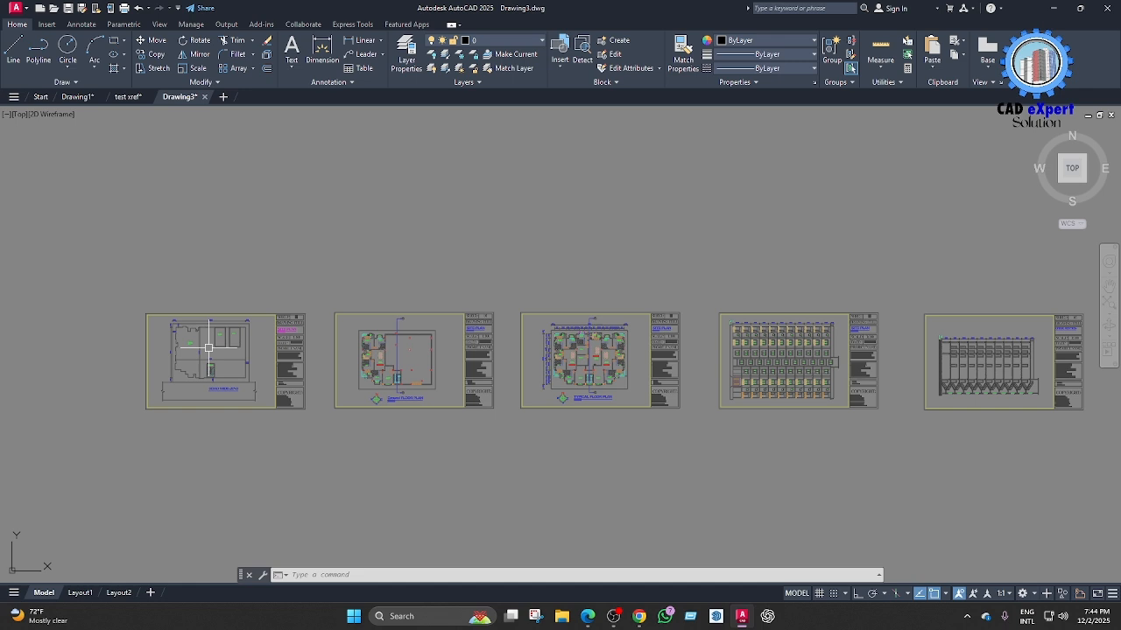
{"action": "middle_click_drag", "start_coordinate": [209, 348], "coordinate": [188, 341]}
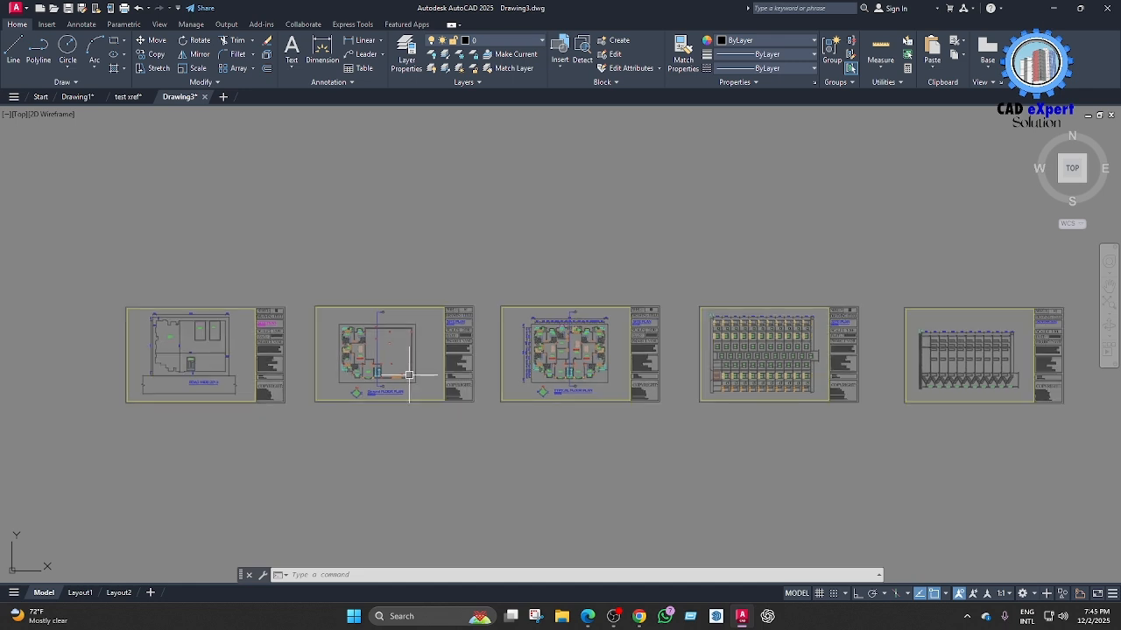